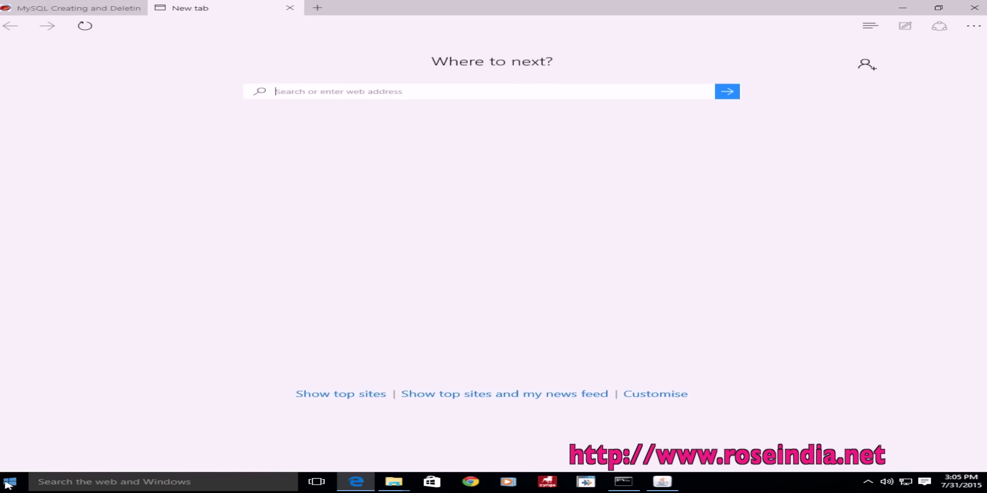
# Step: Browse the full app list in the system launcher, then return to the browser
pyautogui.click(10, 482)
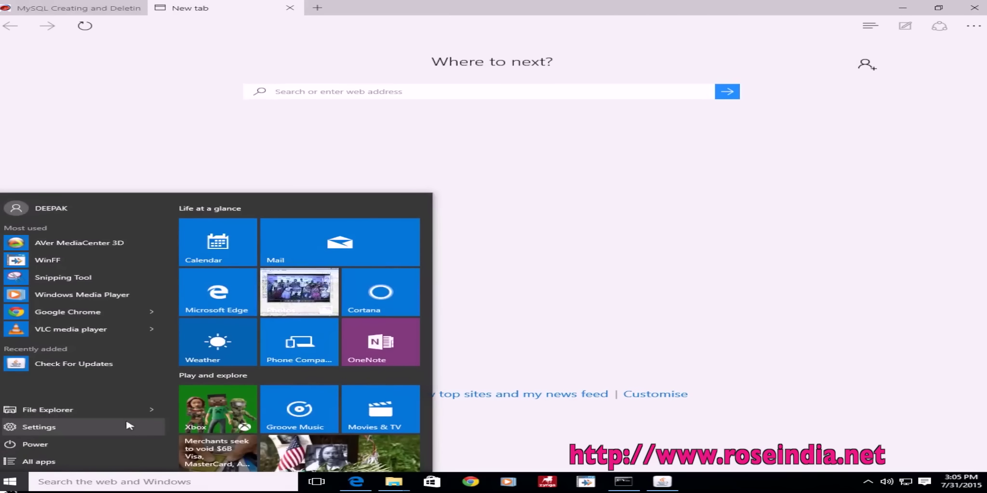
pyautogui.click(38, 462)
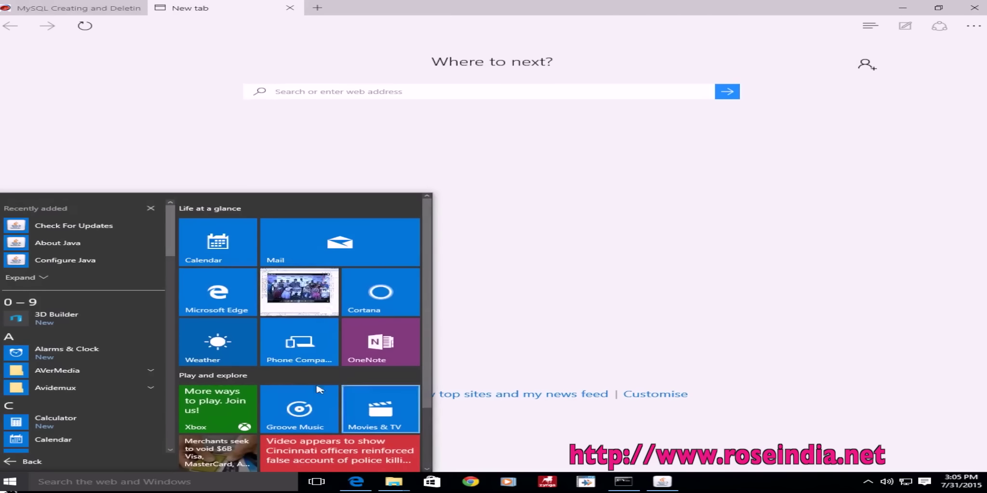
pyautogui.moveTo(170, 240); pyautogui.dragTo(177, 391)
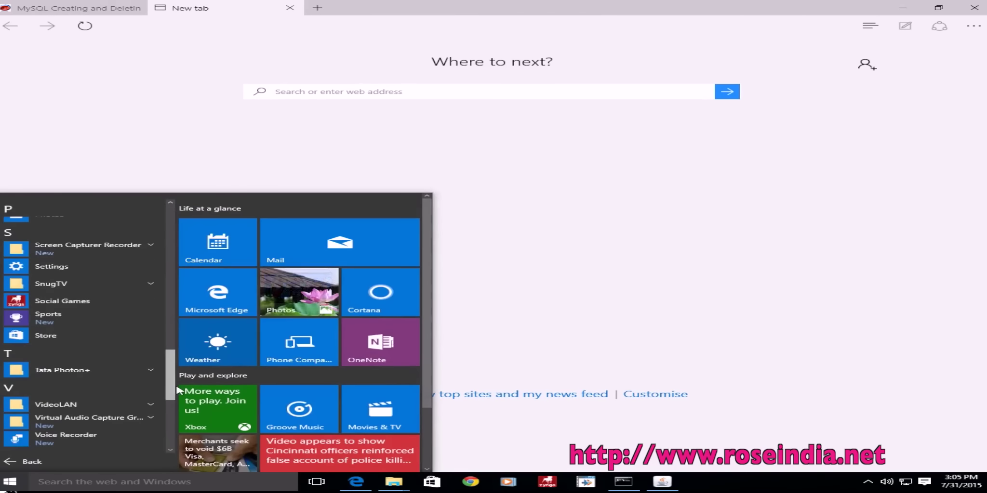
pyautogui.click(681, 243)
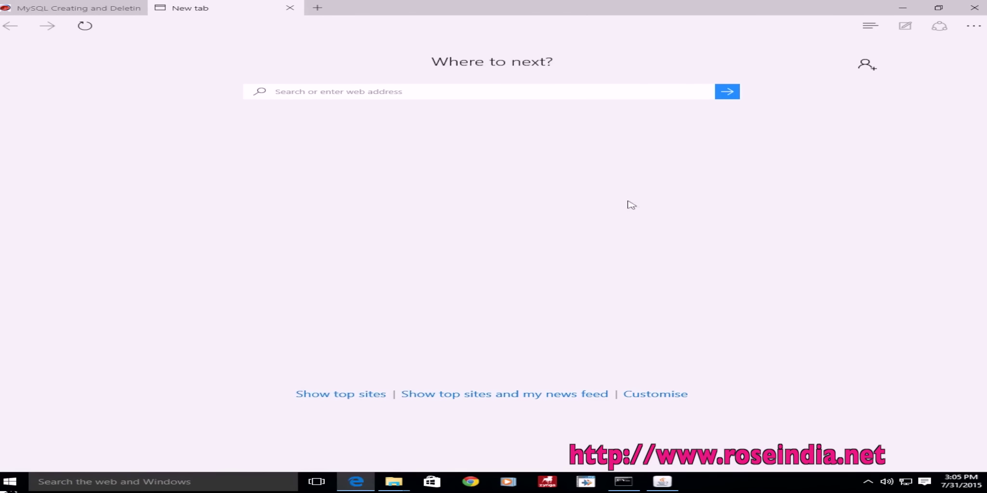
# Step: Go to mysql.com, open Downloads, and choose Community (GPL) Downloads
pyautogui.click(477, 95)
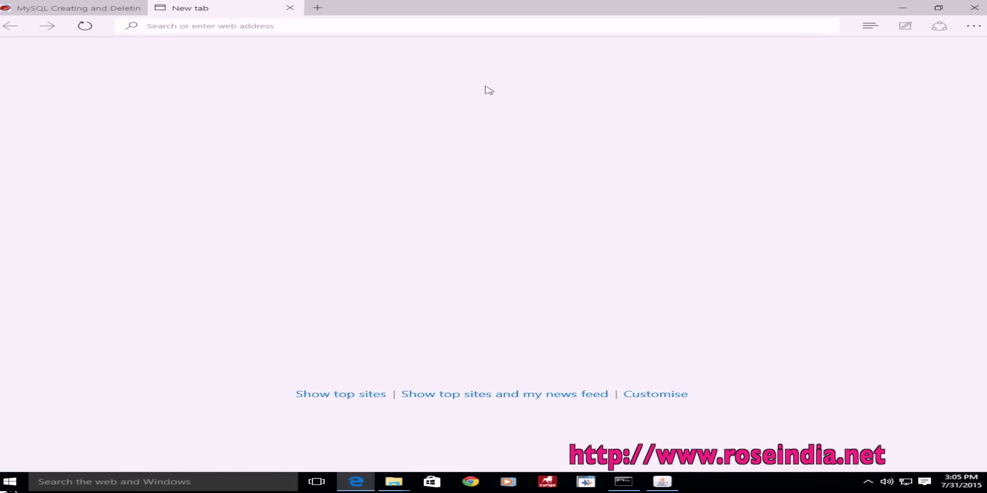
pyautogui.write('mysql.com')
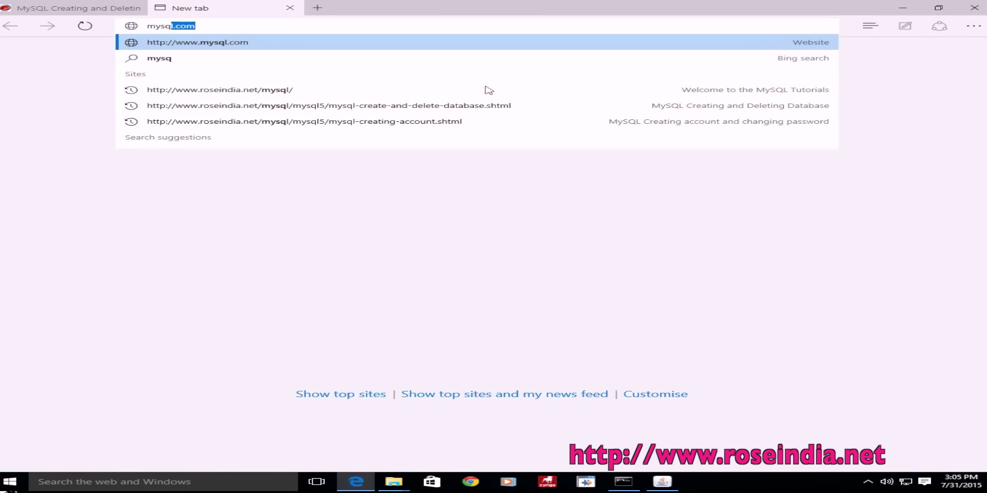
pyautogui.click(227, 44)
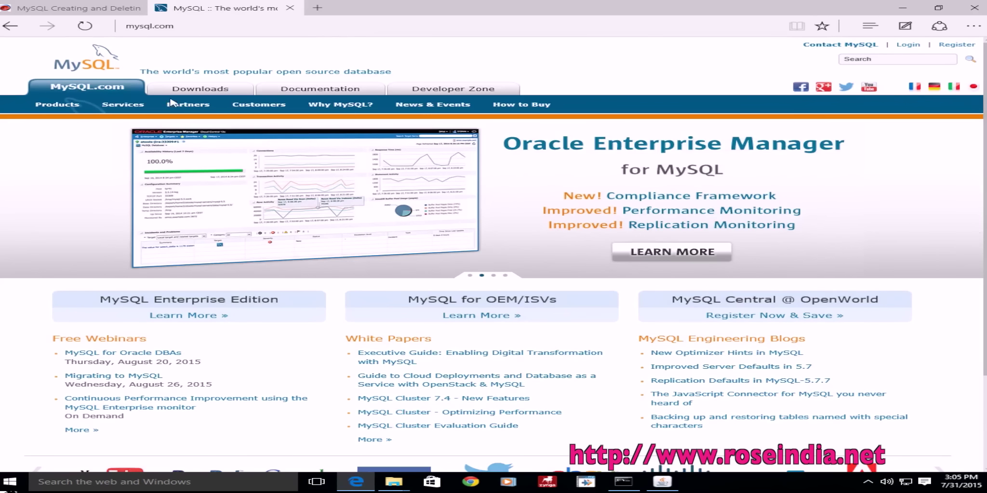
pyautogui.click(184, 94)
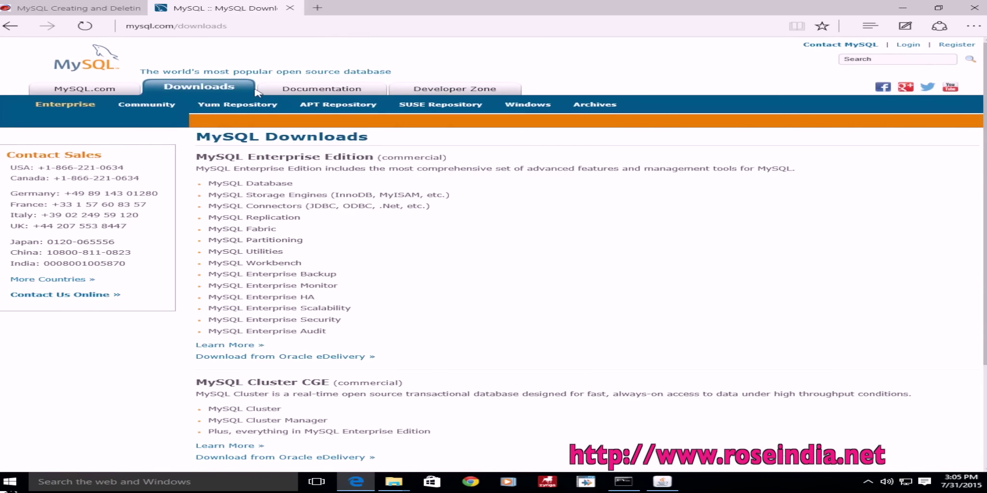
pyautogui.scroll(-3, 493, 253)
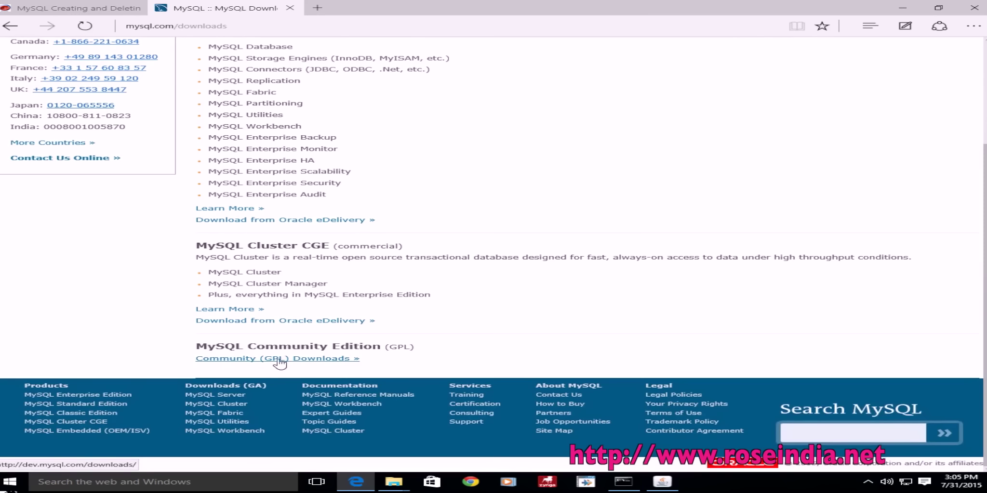
pyautogui.click(314, 359)
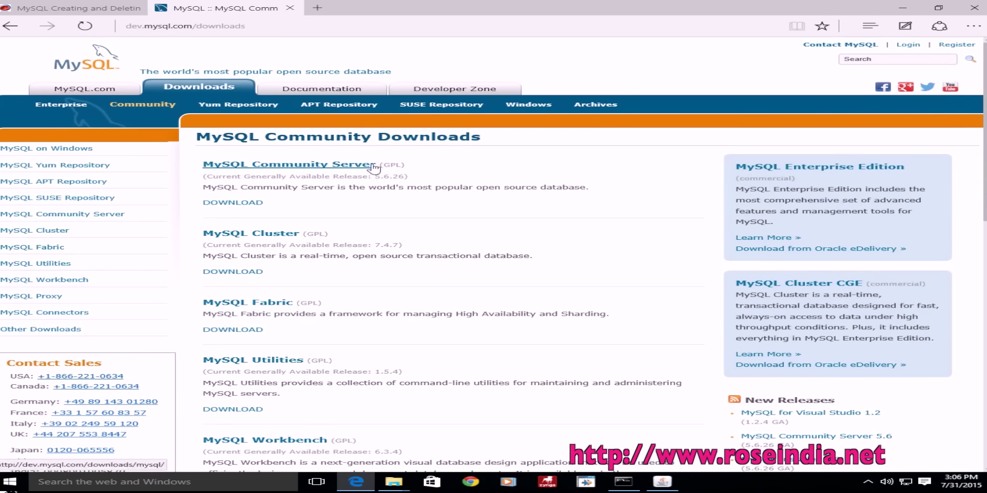
# Step: Open MySQL Community Server downloads, pick Microsoft Windows, and go to the MySQL Installer MSI download
pyautogui.click(237, 202)
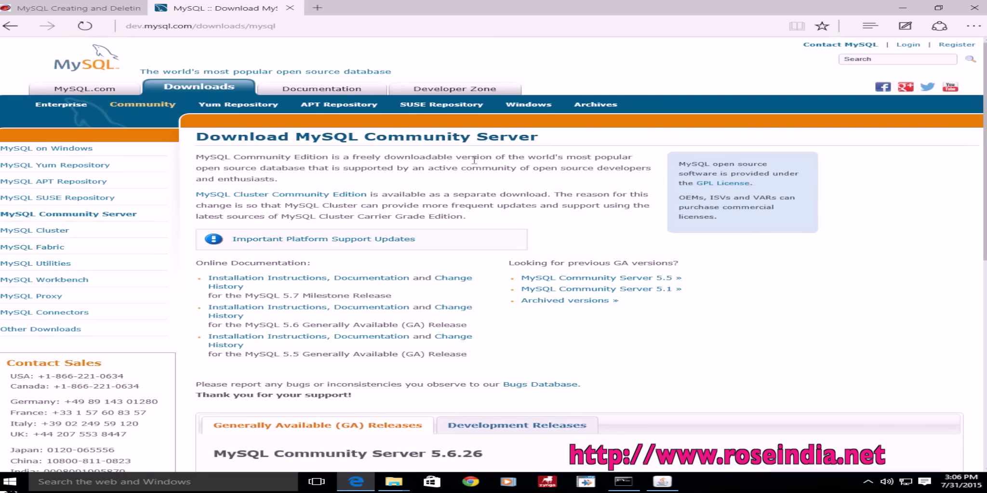
pyautogui.scroll(-7, 985, 351)
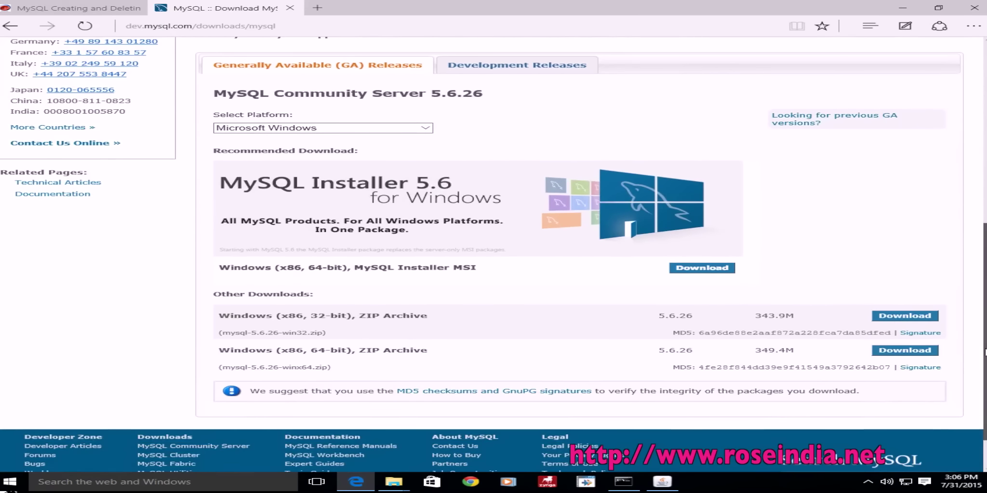
pyautogui.click(344, 129)
pyautogui.click(345, 129)
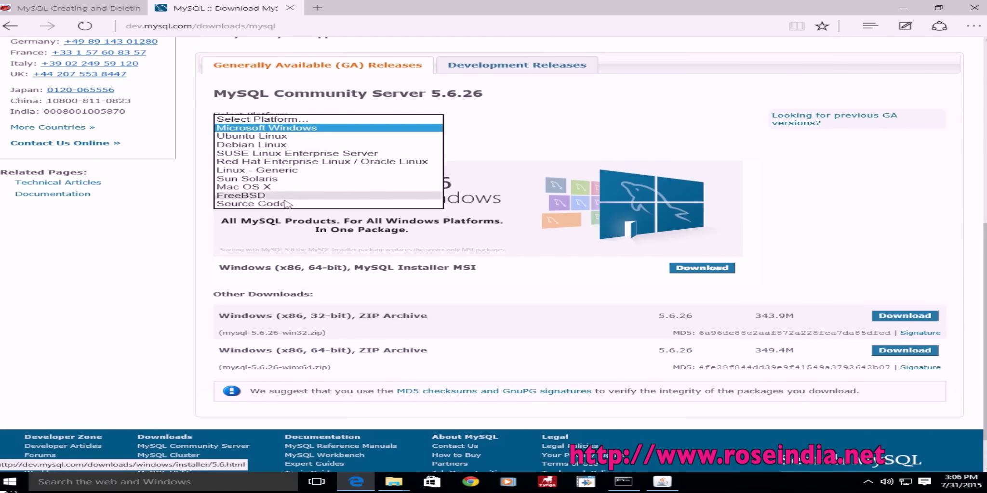
pyautogui.click(275, 129)
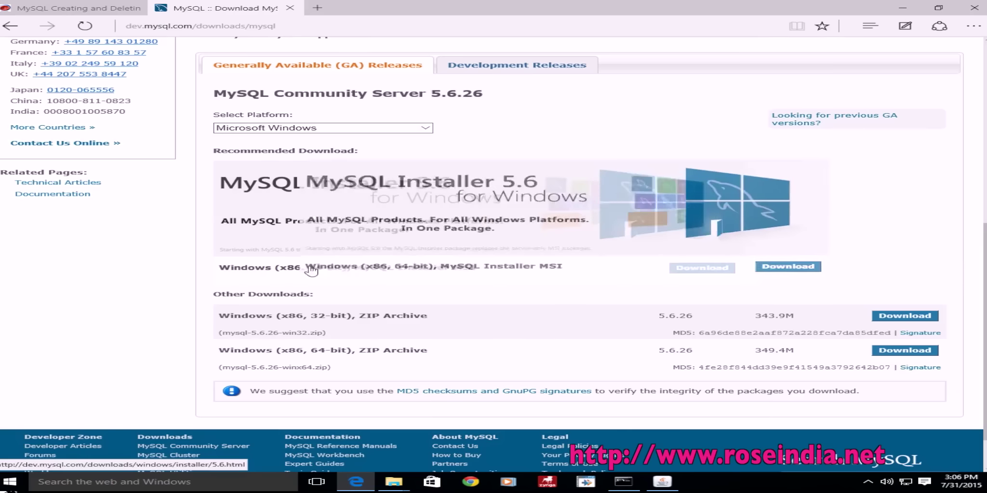
pyautogui.click(696, 273)
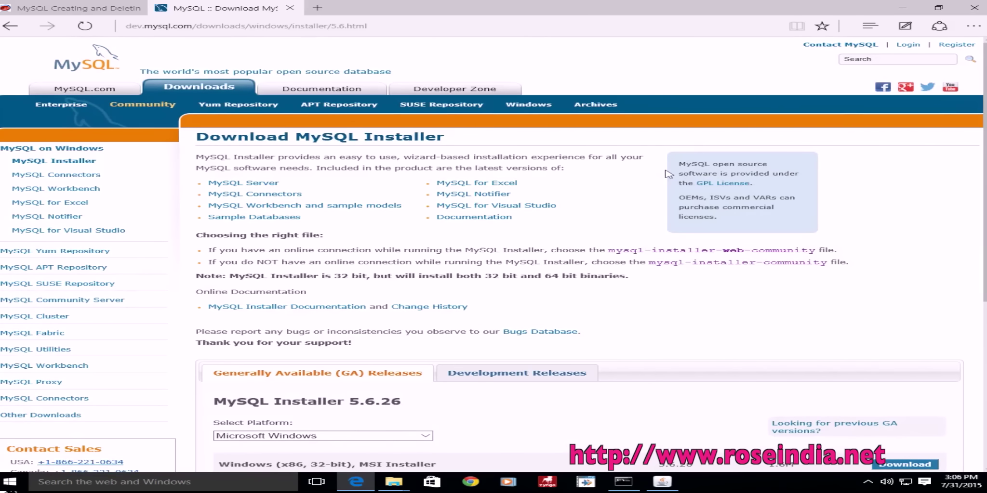
# Step: Compare the installer file names and download the 253.9M mysql-installer-community-5.6.26.0.msi
pyautogui.scroll(-1, 983, 111)
pyautogui.scroll(-1, 493, 254)
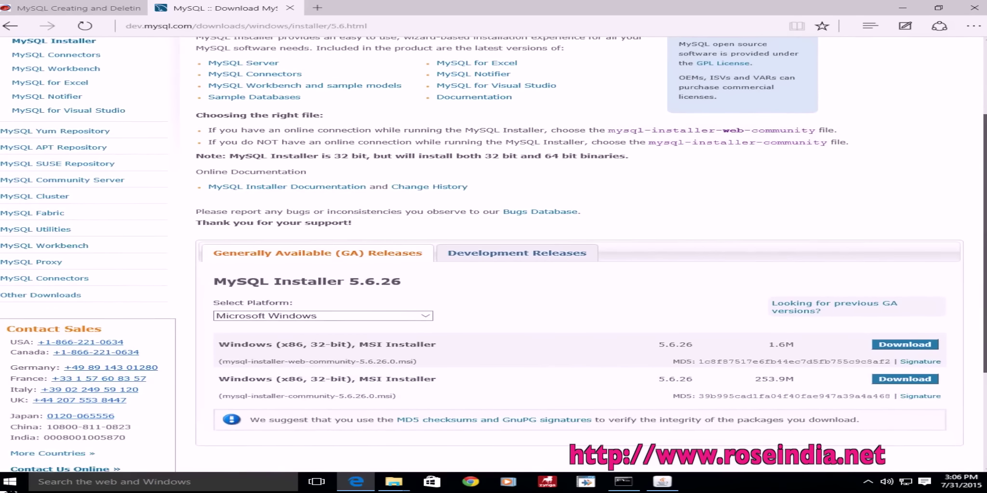
pyautogui.scroll(-3, 493, 257)
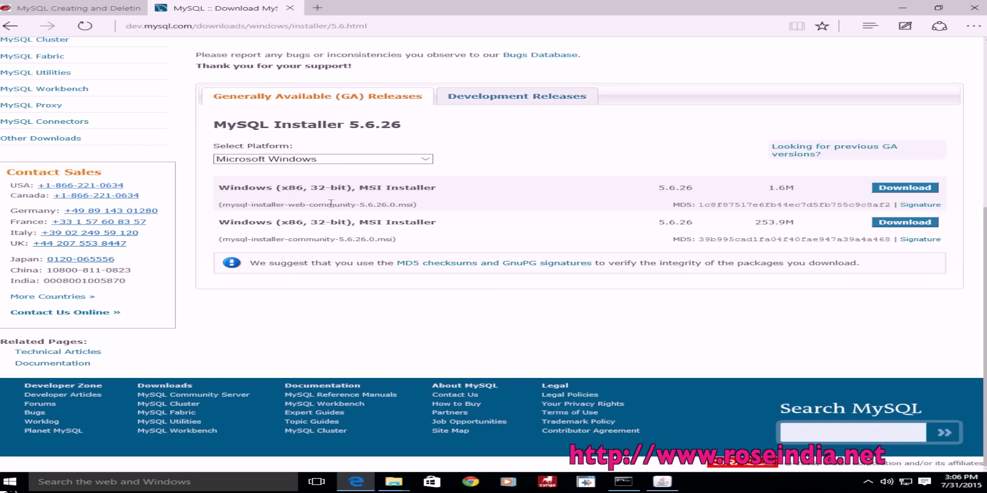
pyautogui.moveTo(232, 204); pyautogui.dragTo(409, 202)
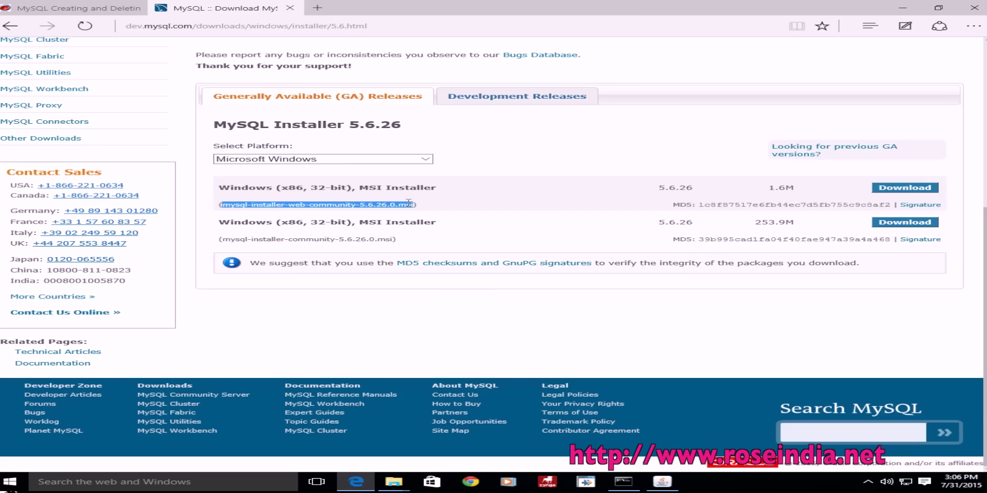
pyautogui.click(413, 208)
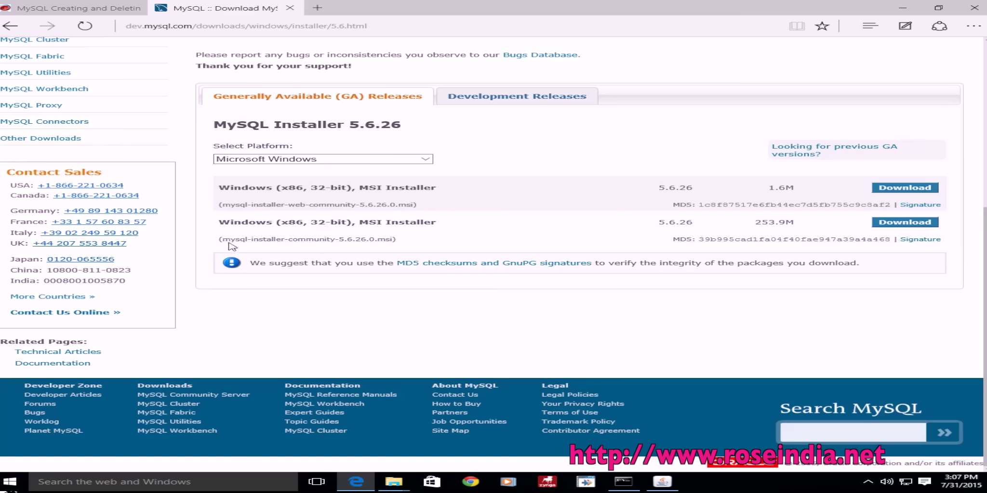
pyautogui.moveTo(223, 239); pyautogui.dragTo(389, 237)
pyautogui.click(457, 237)
pyautogui.click(912, 222)
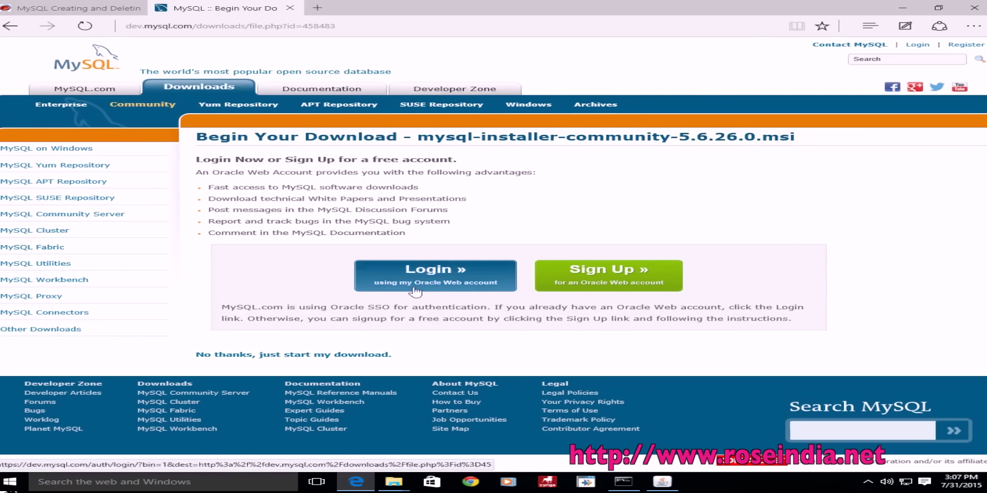
# Step: Download mysql-installer-community-5.6.26.0.msi without signing in and run it
pyautogui.click(282, 359)
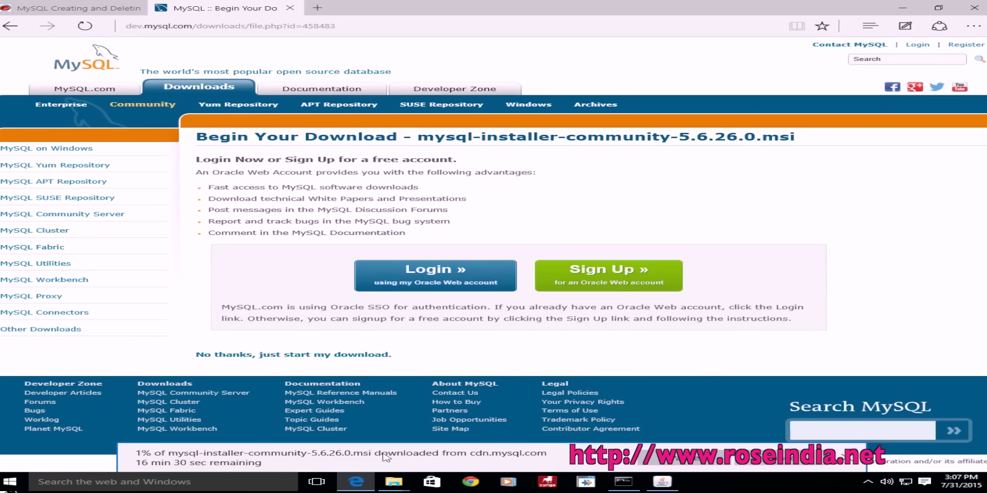
pyautogui.click(662, 481)
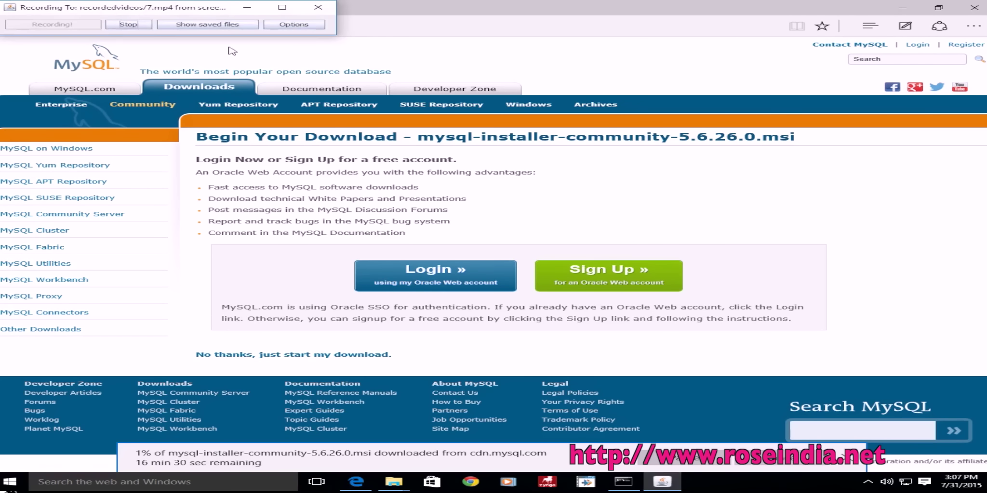
pyautogui.click(128, 25)
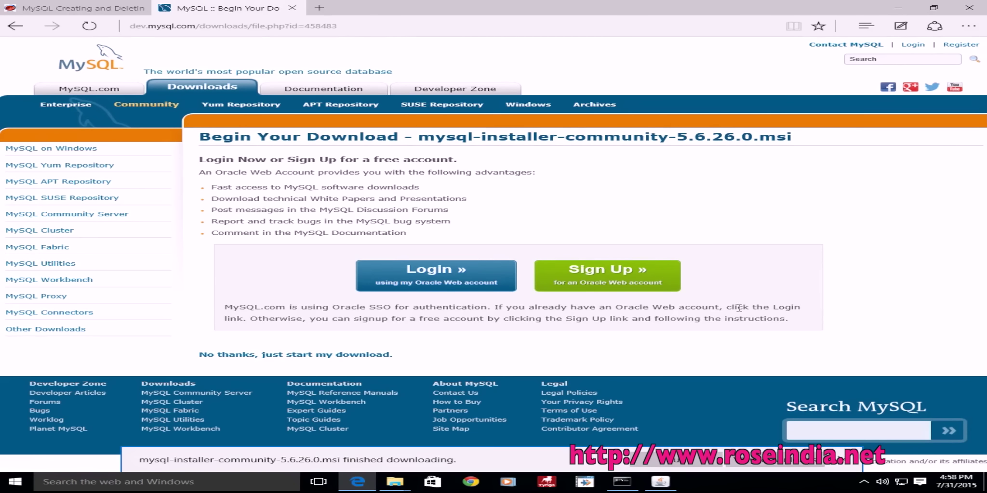
pyautogui.click(677, 463)
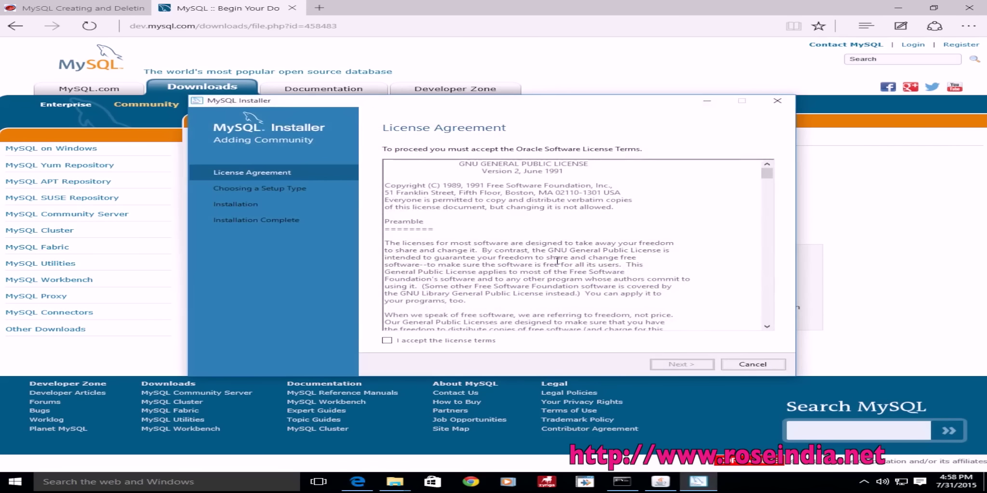
# Step: Accept the GPL license terms and keep the Developer Default setup type
pyautogui.click(387, 340)
pyautogui.moveTo(766, 173); pyautogui.dragTo(766, 322)
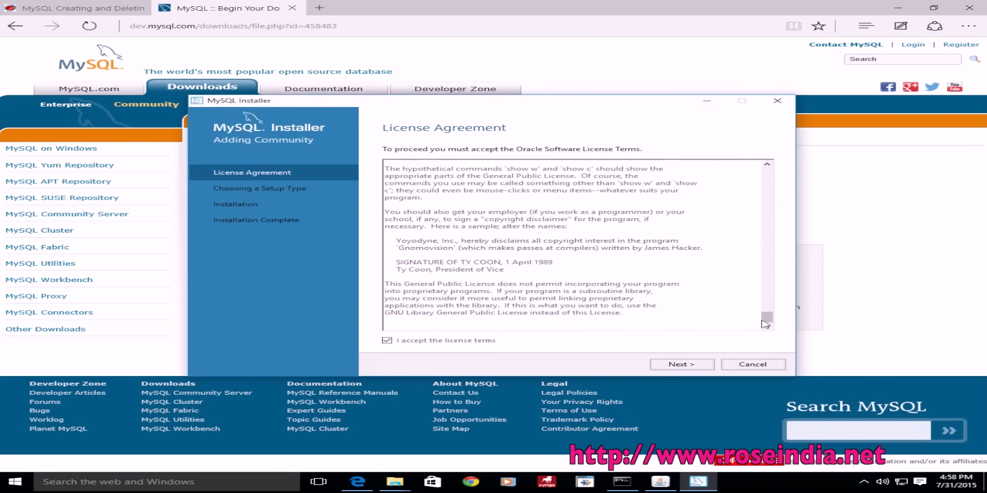
pyautogui.click(694, 365)
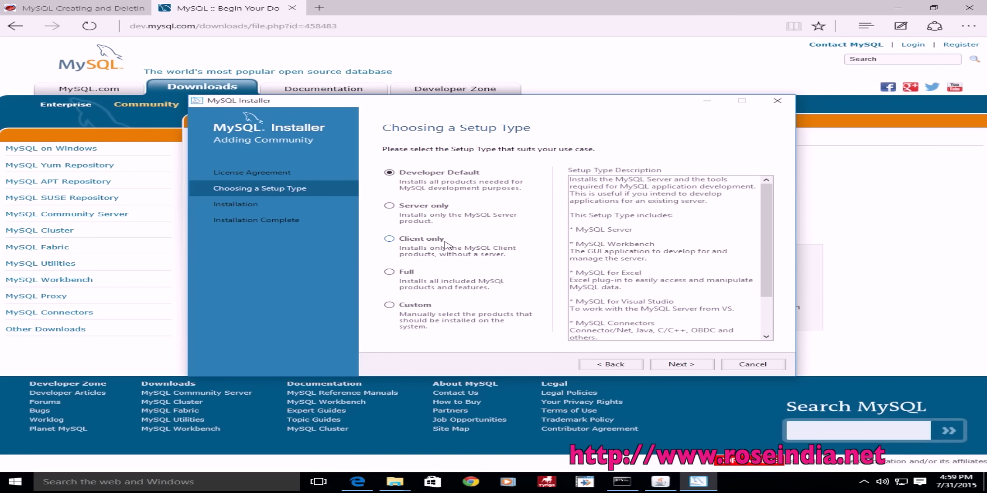
pyautogui.scroll(-2, 768, 338)
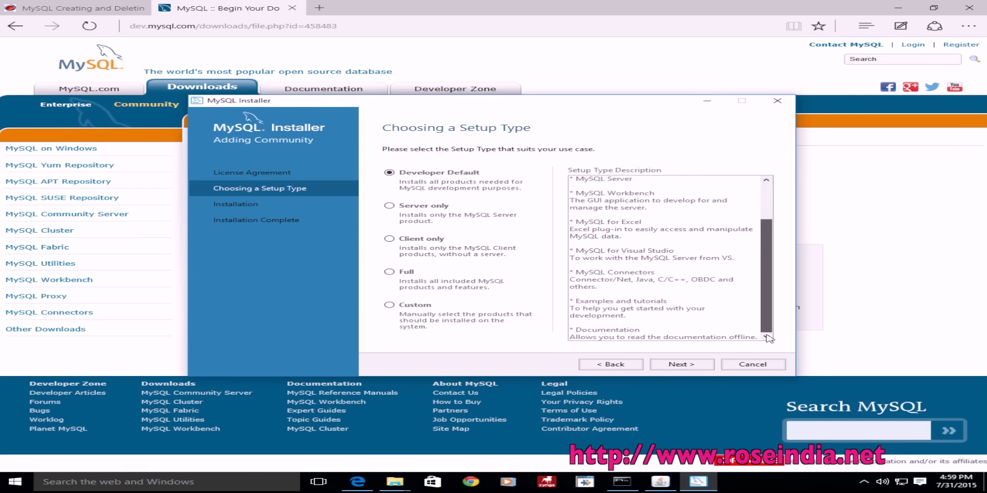
pyautogui.click(682, 364)
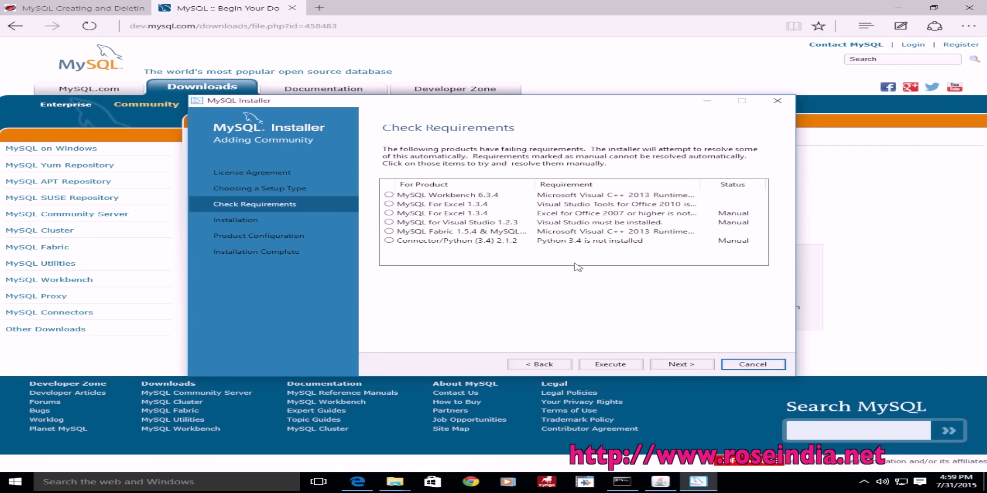
# Step: Review the MySQL Workbench 6.3.4 failure, skip the failing products, and execute the installation
pyautogui.click(390, 195)
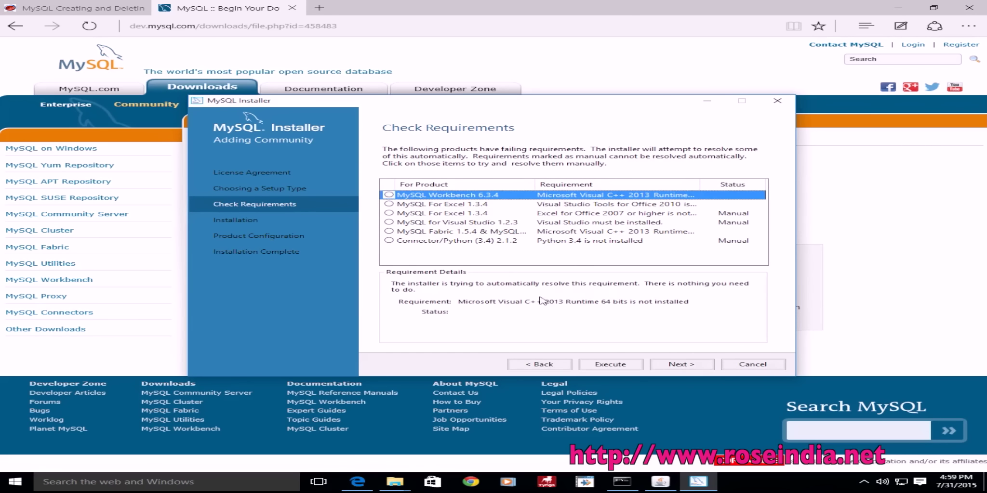
pyautogui.click(677, 366)
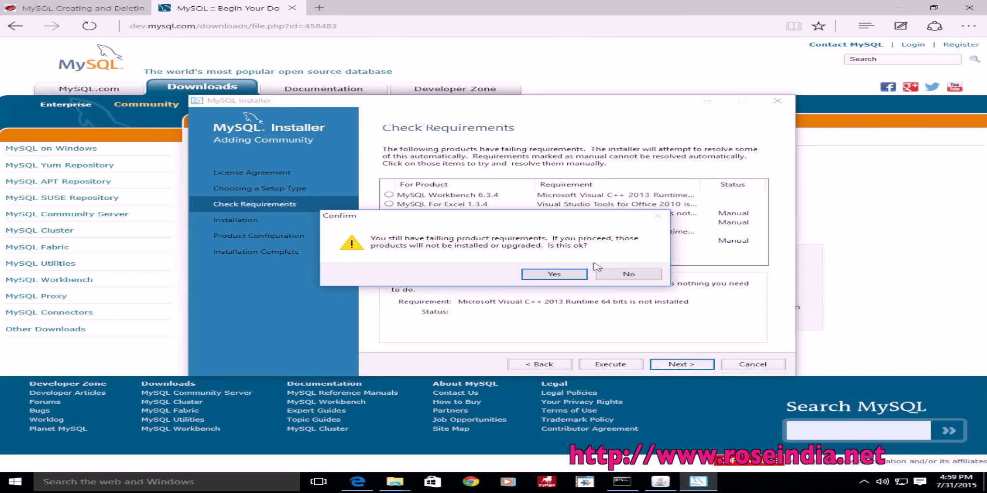
pyautogui.click(550, 275)
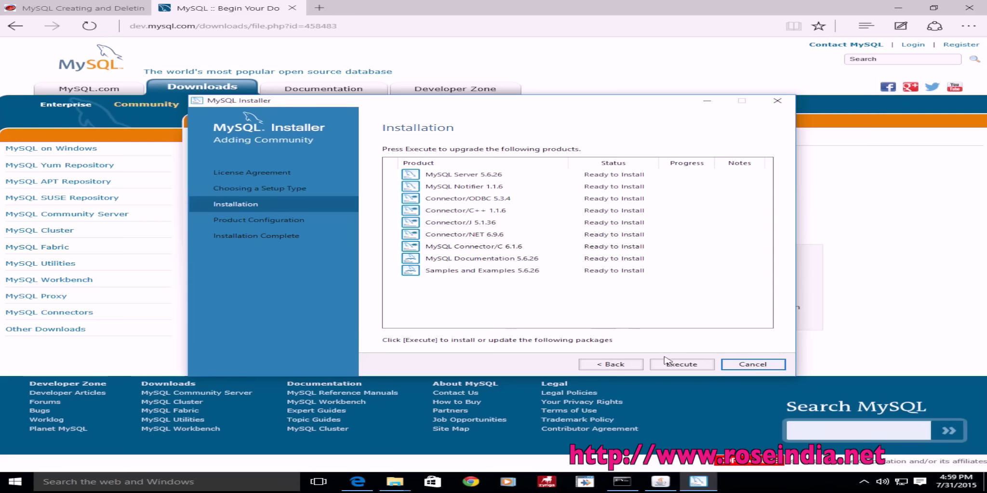
pyautogui.click(679, 364)
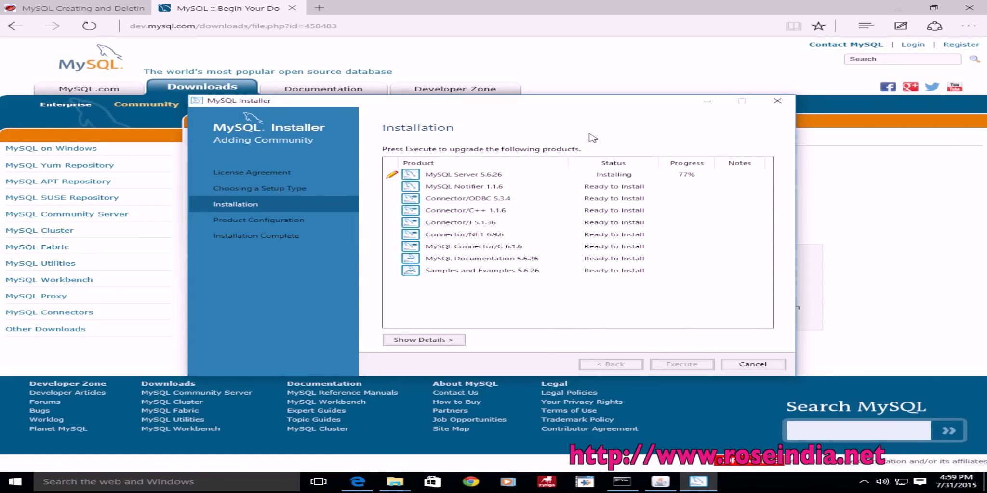
# Step: Show and then hide the detailed installation log while all products install
pyautogui.click(439, 340)
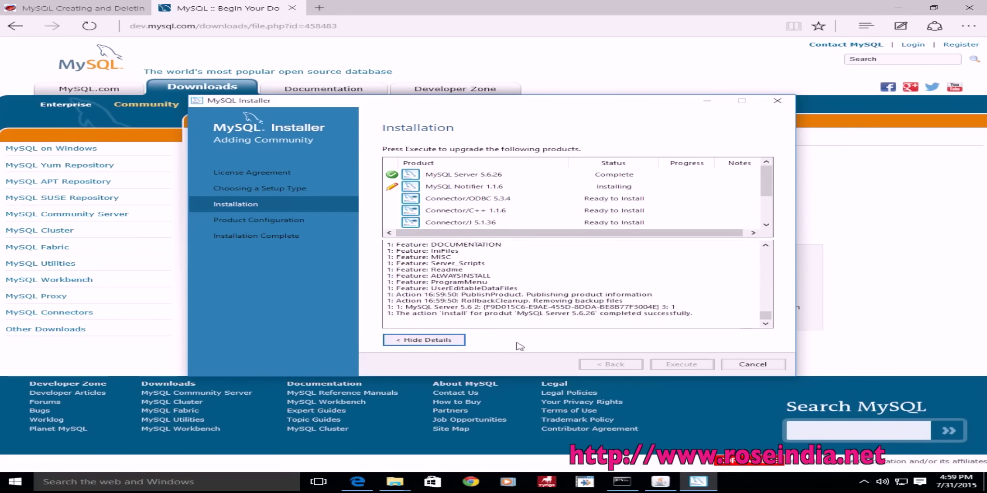
pyautogui.click(427, 340)
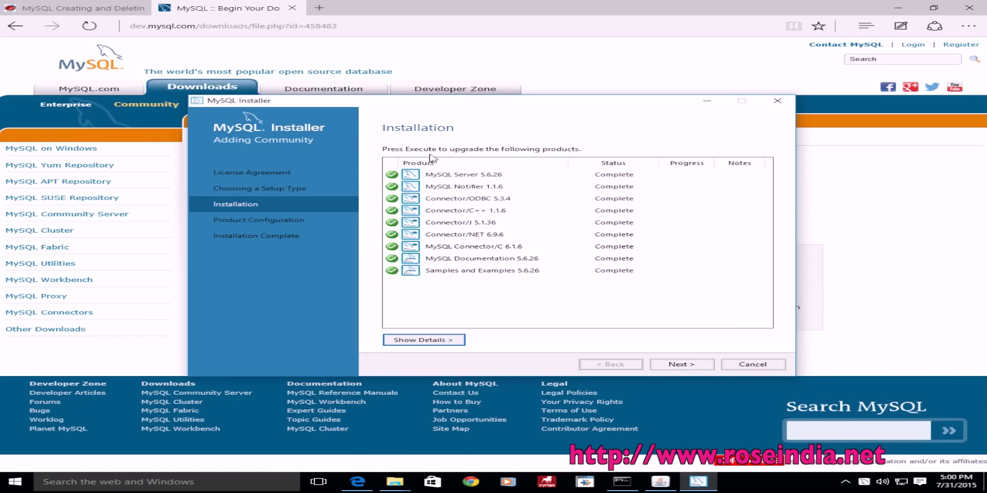
# Step: Move past the completed installation to MySQL Server 5.6.26 Type and Networking configuration
pyautogui.click(685, 366)
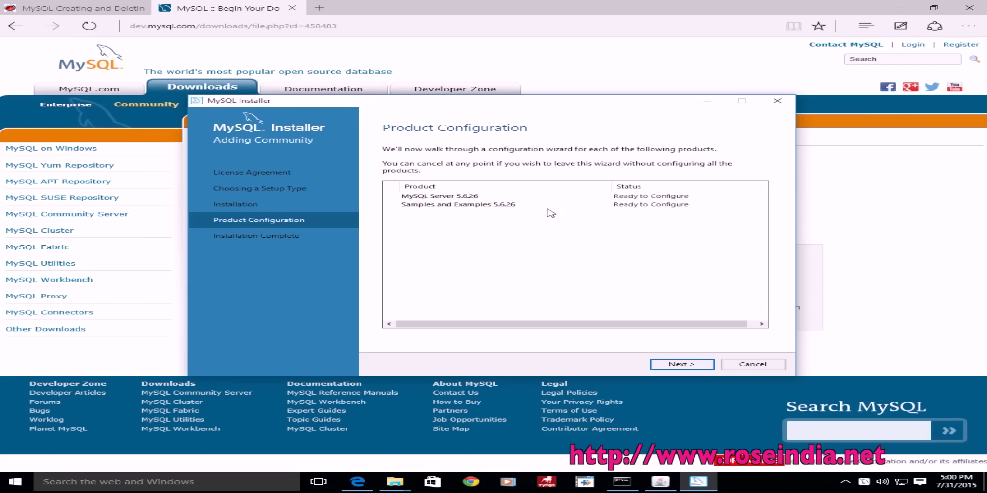
pyautogui.click(684, 365)
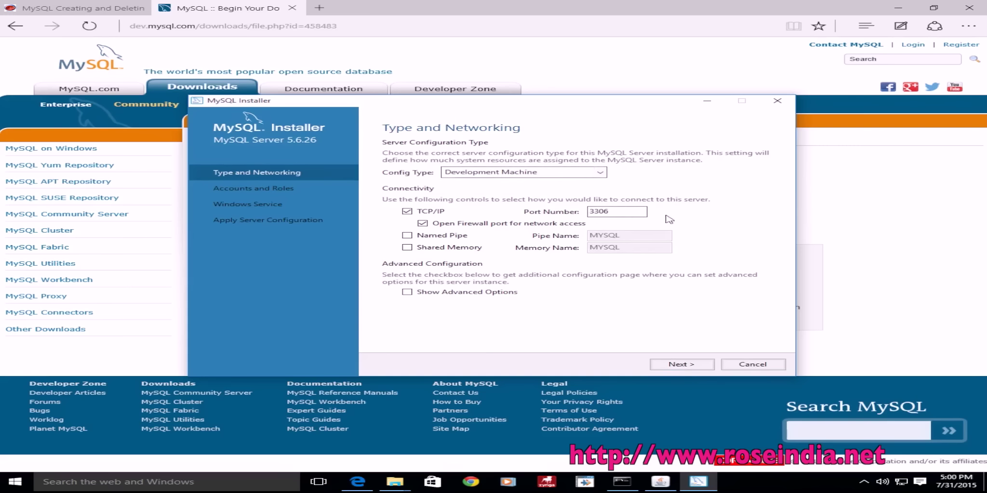
# Step: Keep Development Machine on port 3306, enter and confirm the root password, keep service MySQL56
pyautogui.click(682, 365)
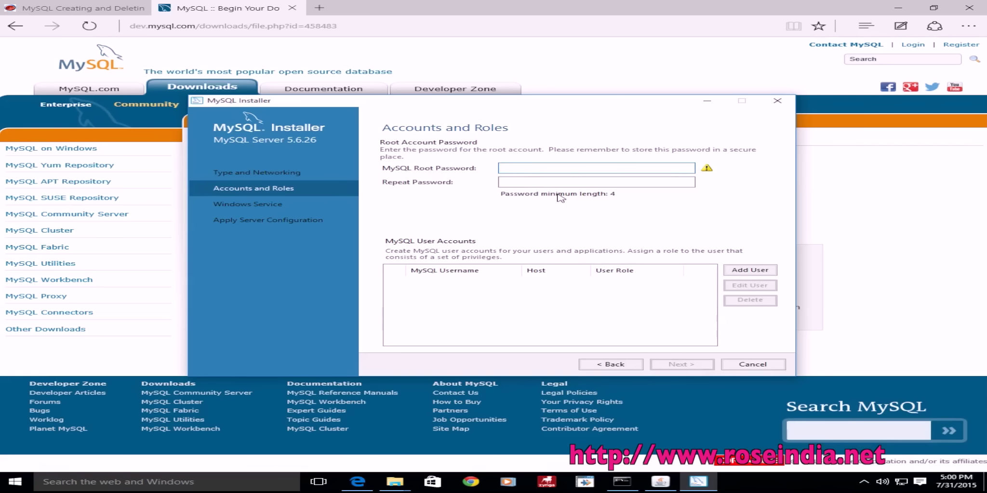
pyautogui.write('root')
pyautogui.press('Tab')
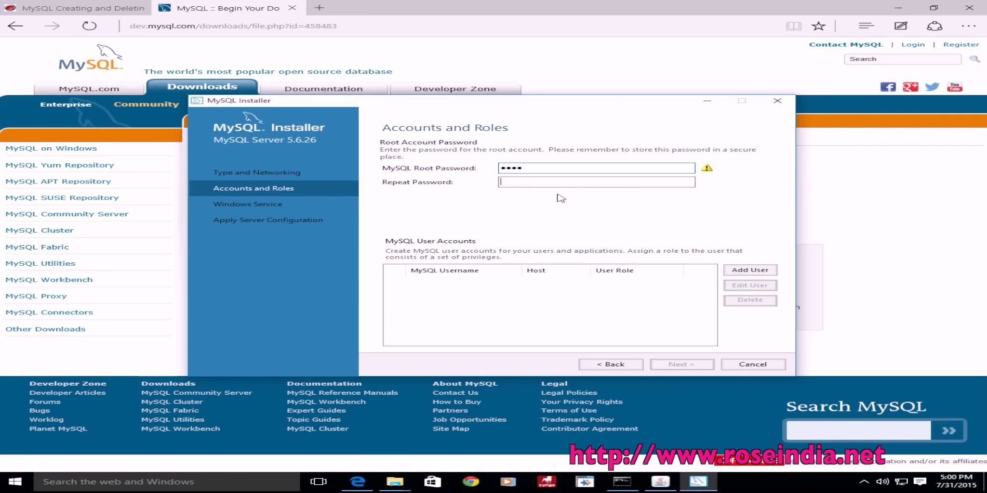
pyautogui.write('root')
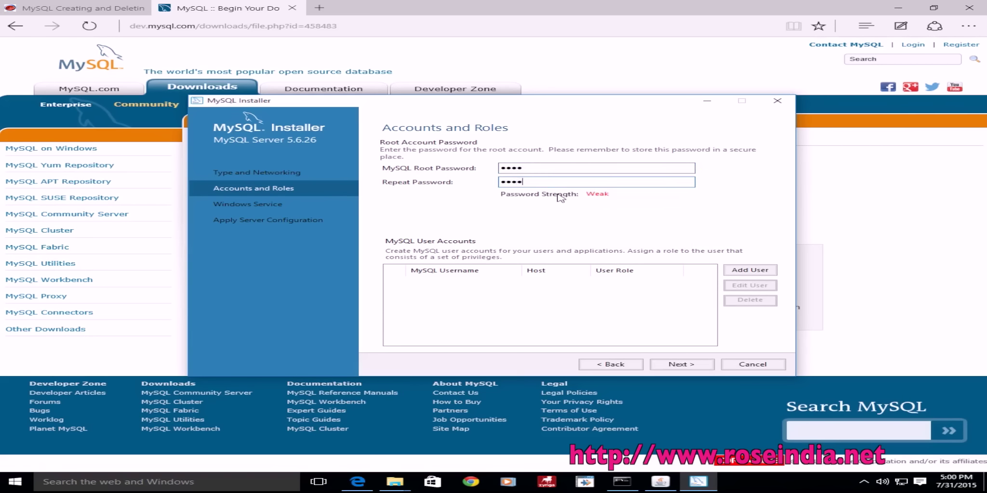
pyautogui.press('BackSpace')
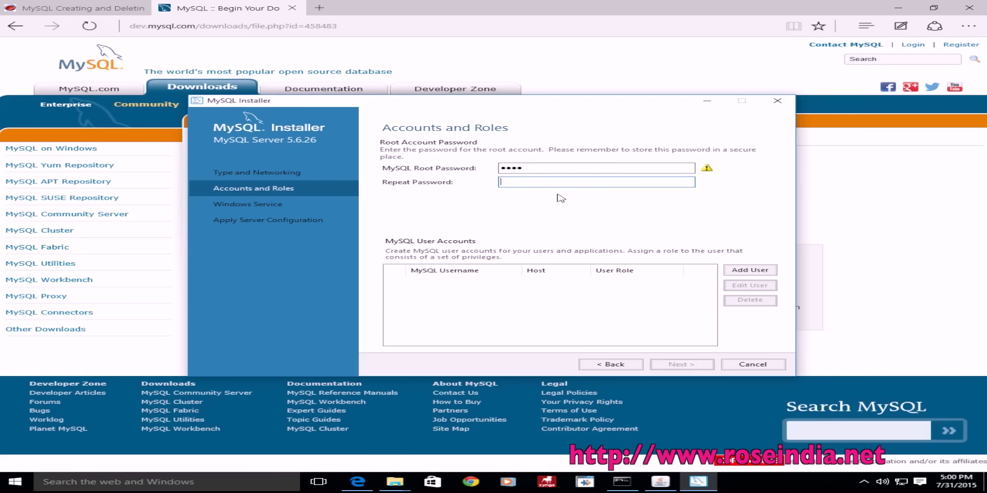
pyautogui.write('t')
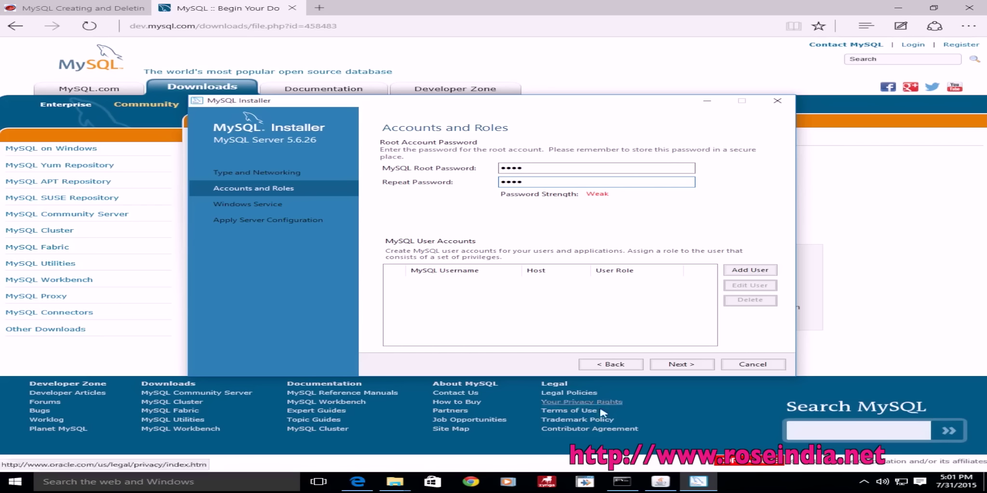
pyautogui.click(681, 366)
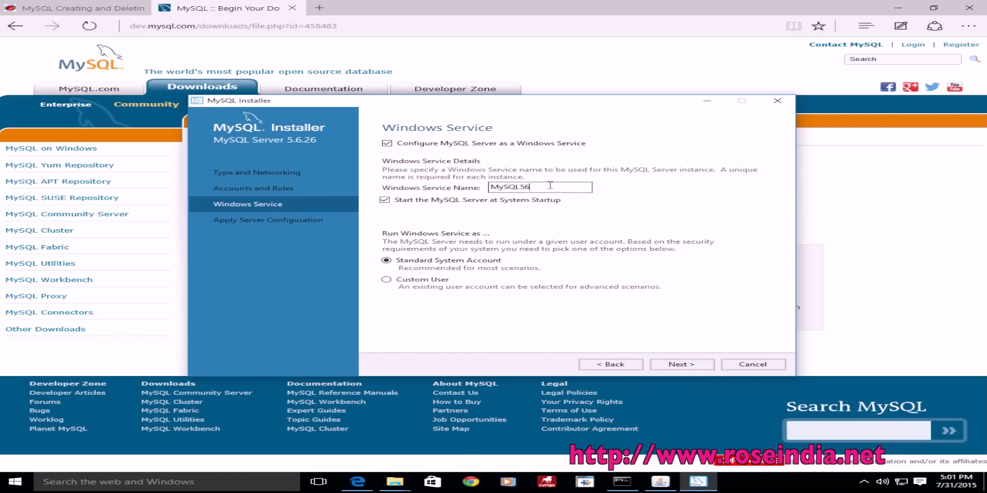
pyautogui.doubleClick(506, 188)
pyautogui.click(581, 191)
# Step: Execute the MySQL Server 5.6.26 configuration, finish, and cancel remaining product configuration
pyautogui.click(686, 367)
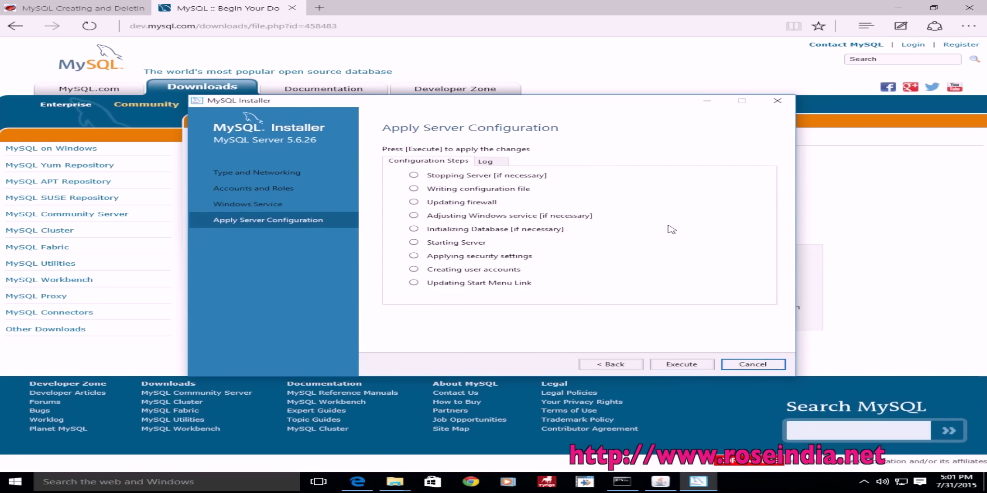
pyautogui.click(681, 365)
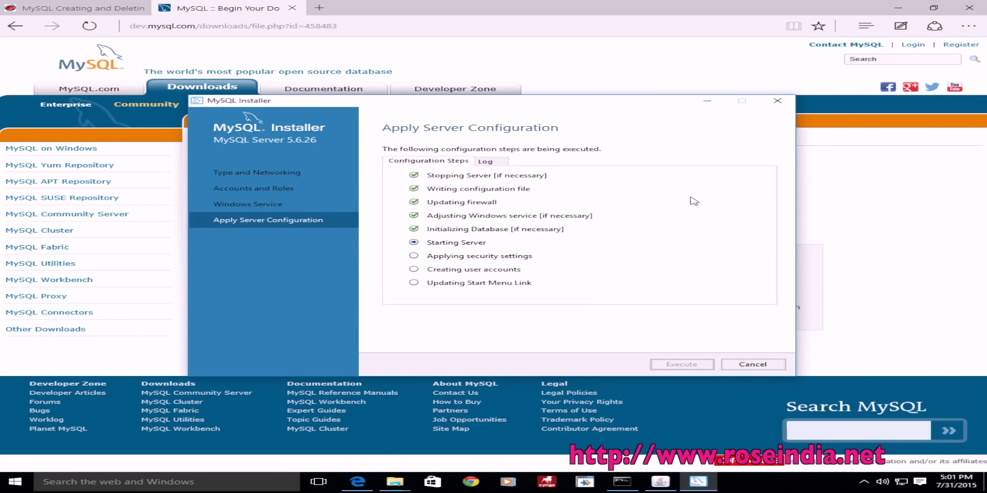
pyautogui.click(744, 364)
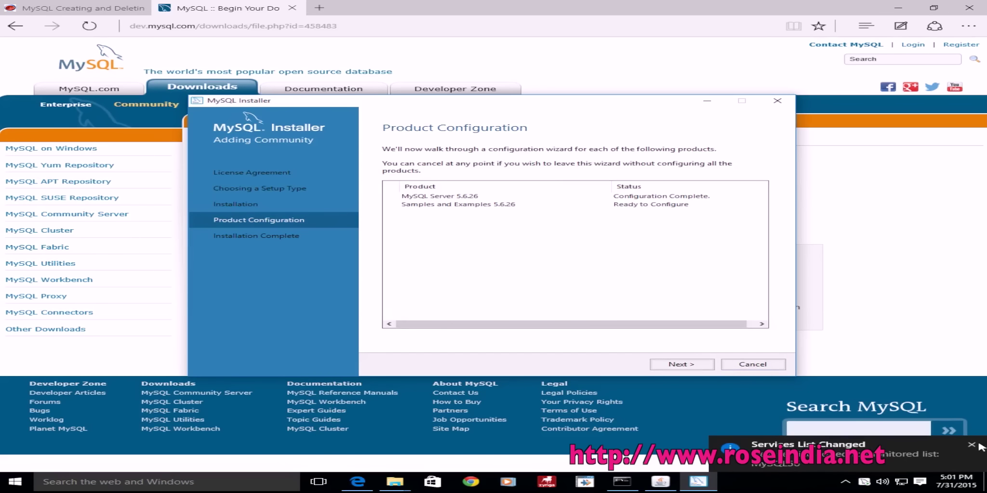
pyautogui.click(744, 366)
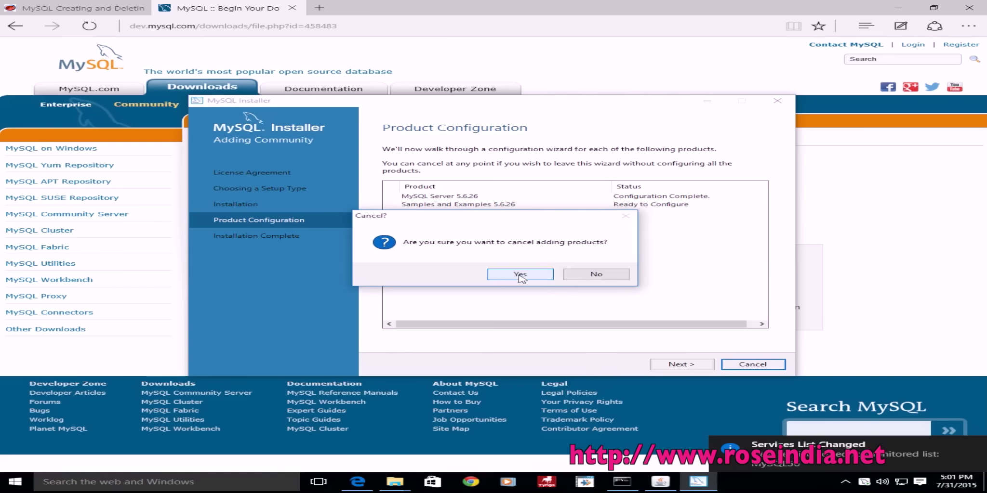
pyautogui.click(520, 274)
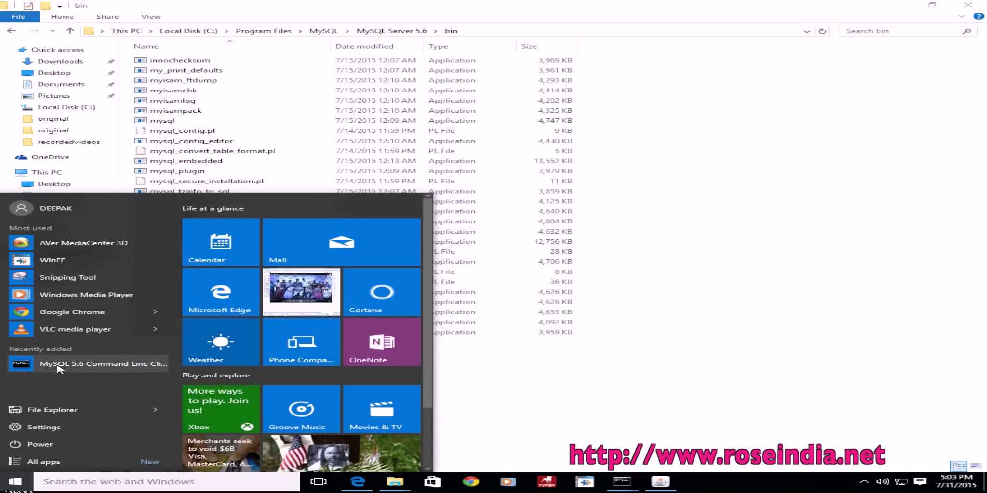
# Step: Launch the MySQL 5.6 Command Line Client, log in as root, and list the existing databases
pyautogui.click(57, 461)
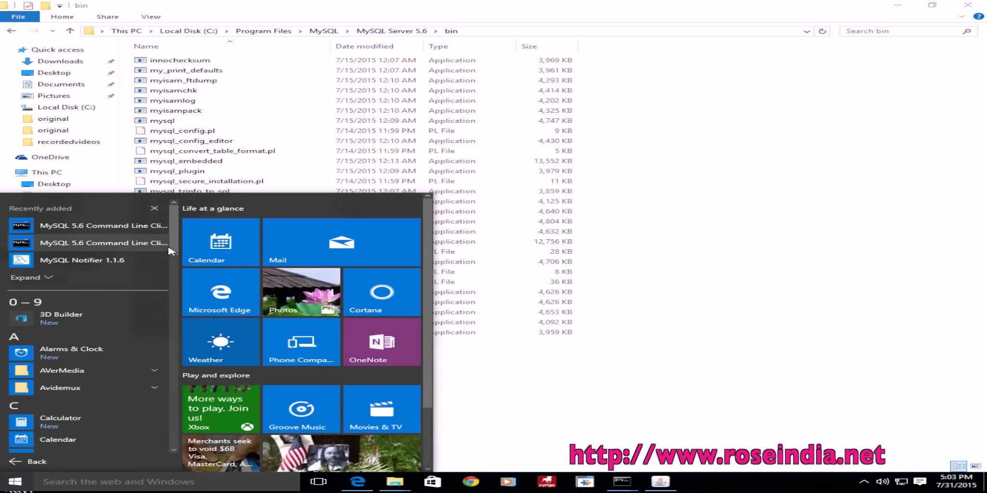
pyautogui.click(87, 227)
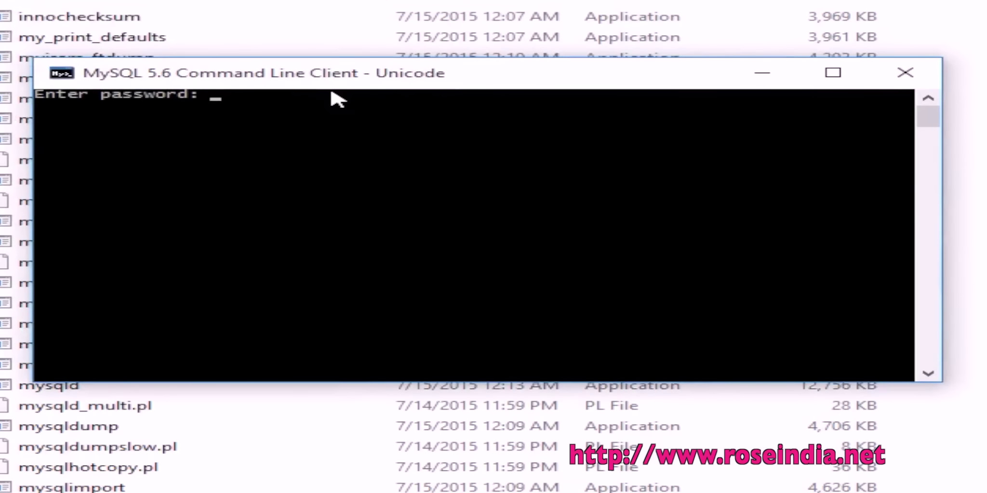
pyautogui.press('Return')
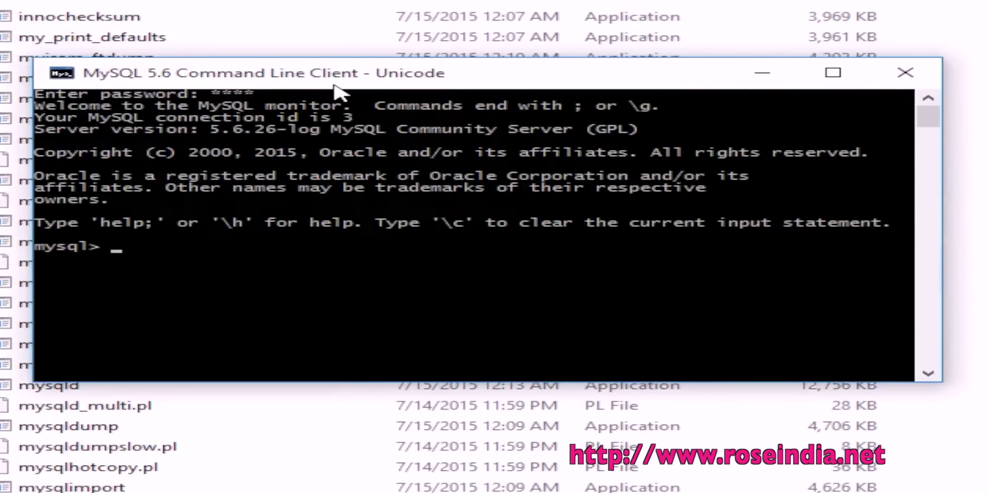
pyautogui.moveTo(382, 77); pyautogui.dragTo(560, 124)
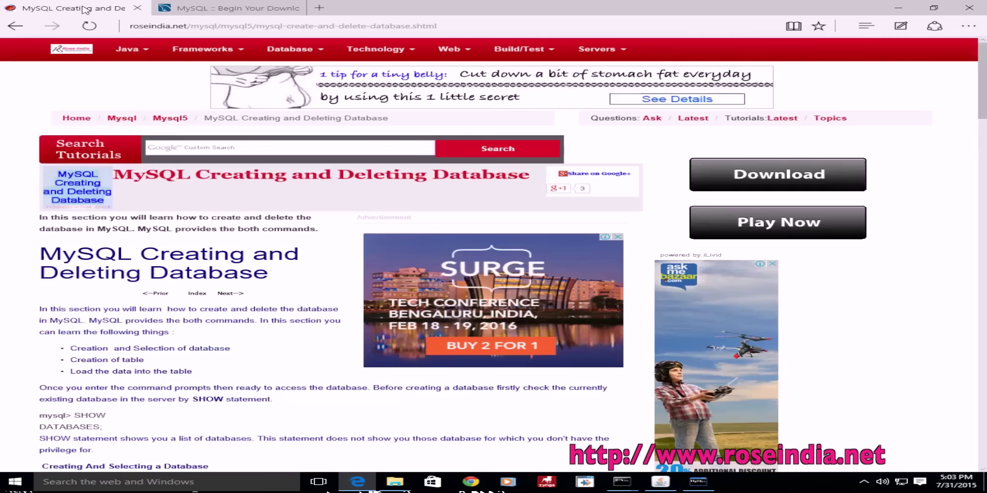
pyautogui.write('tab')
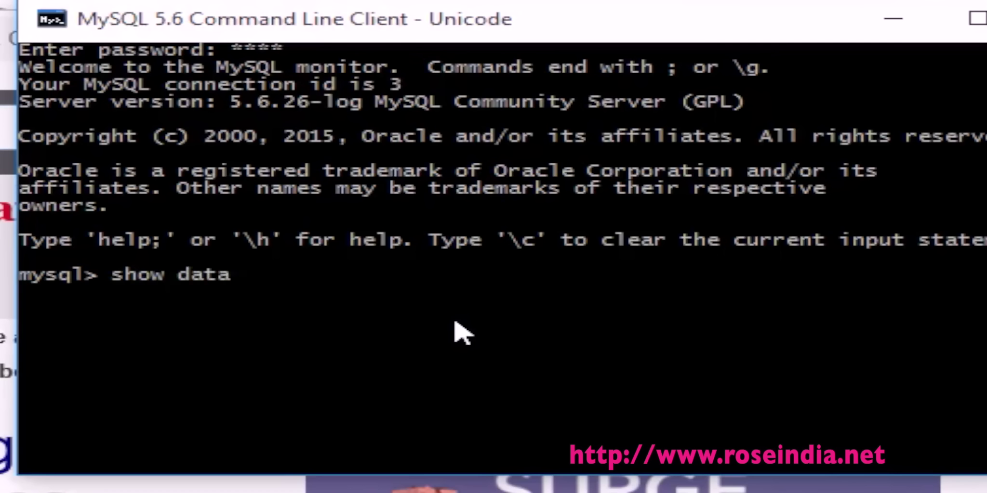
pyautogui.write('as')
pyautogui.press('BackSpace')
pyautogui.press('BackSpace')
pyautogui.write('bases;')
pyautogui.press('Return')
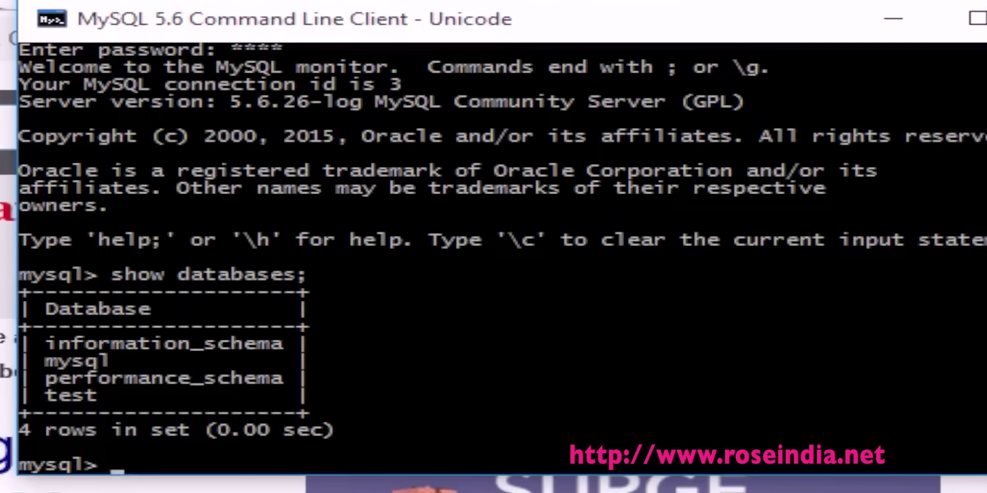
# Step: Create the database 'learning' and run show databases to confirm it is listed
pyautogui.write('create dta')
pyautogui.press('BackSpace')
pyautogui.press('BackSpace')
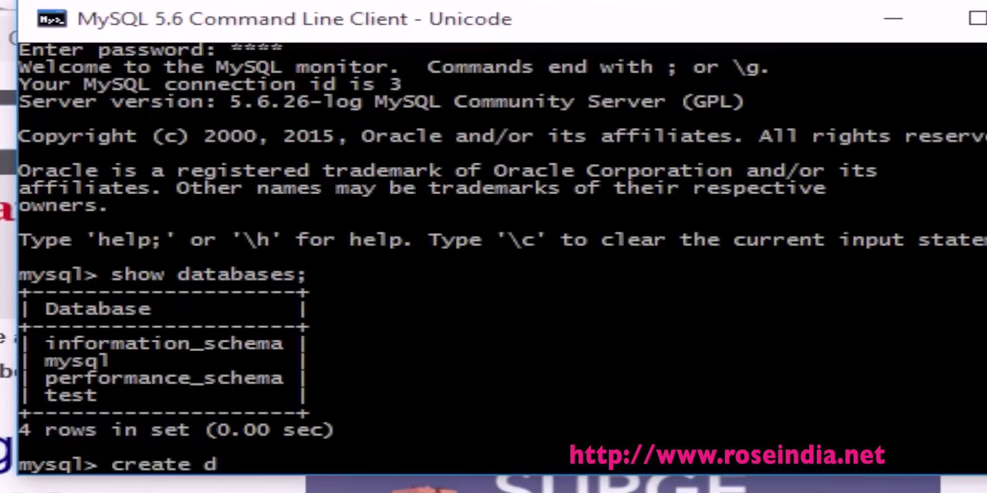
pyautogui.write('data')
pyautogui.press('BackSpace')
pyautogui.press('BackSpace')
pyautogui.press('BackSpace')
pyautogui.press('BackSpace')
pyautogui.write('atabase')
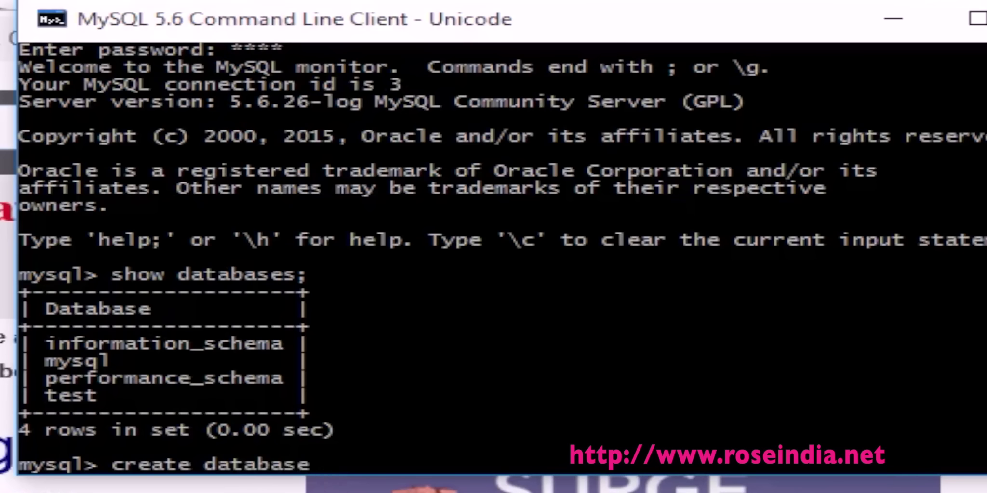
pyautogui.write(' learn')
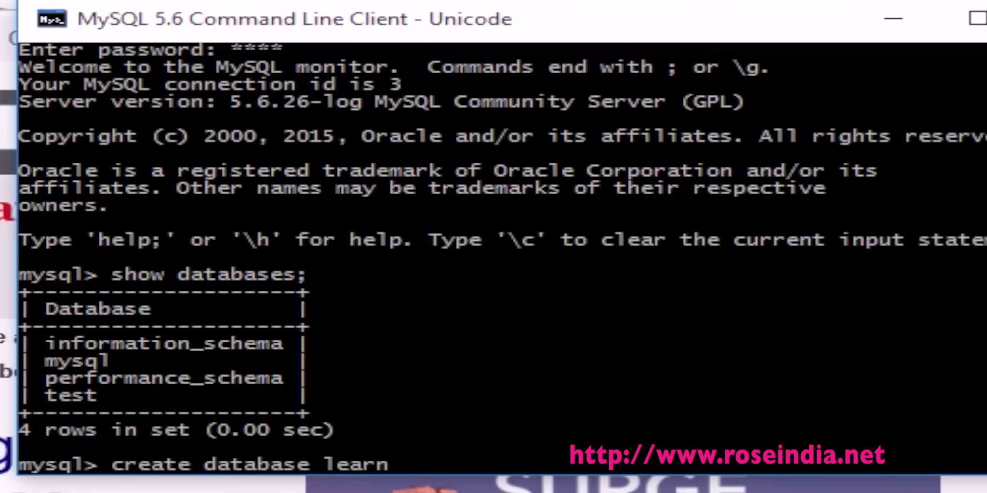
pyautogui.write('ing;')
pyautogui.press('Return')
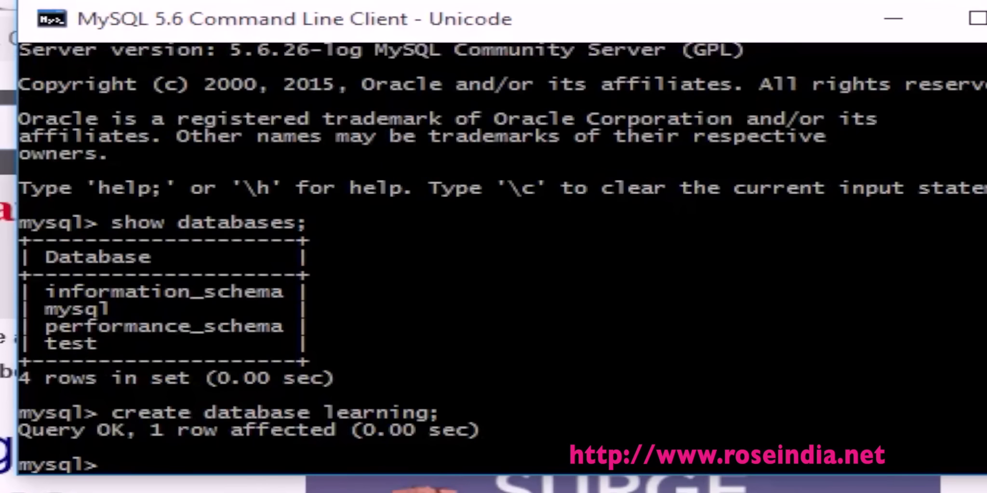
pyautogui.write('show databases;')
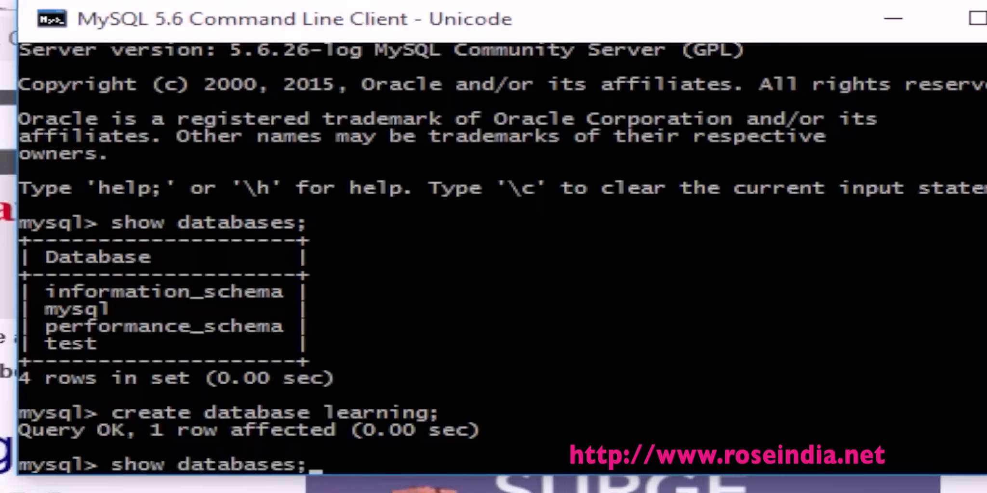
pyautogui.press('Return')
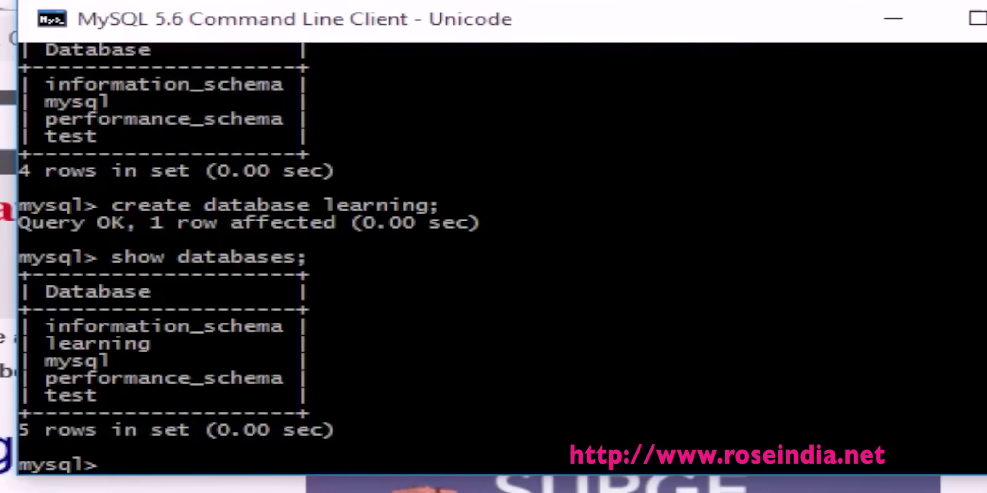
# Step: Make learning the current database with 'connect learning;'
pyautogui.write('connect')
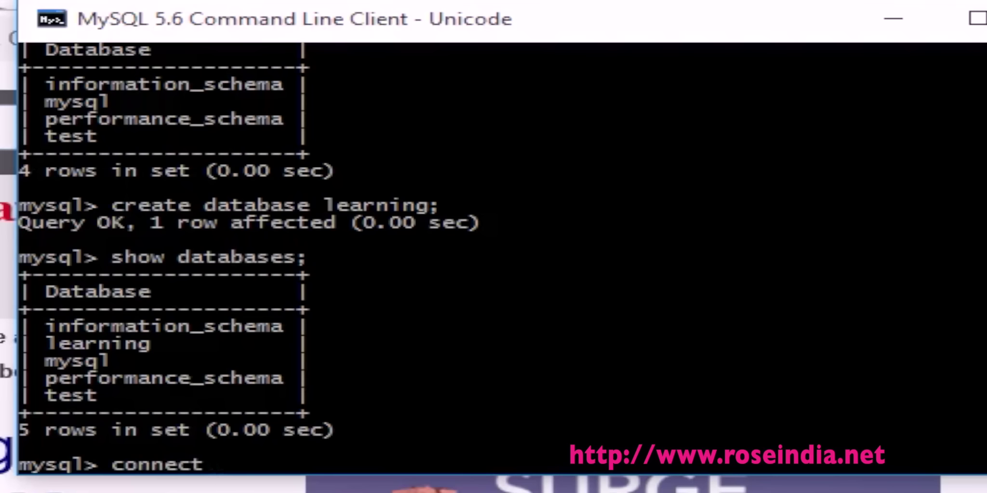
pyautogui.write(' learn')
pyautogui.press('BackSpace')
pyautogui.press('BackSpace')
pyautogui.write('rning;')
pyautogui.press('Return')
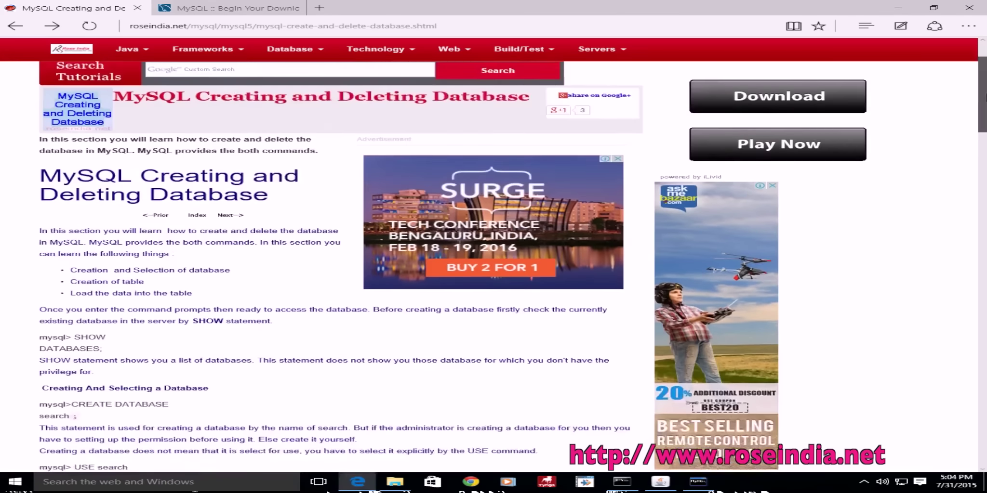
# Step: Scroll to the MySQL Creating Table section and copy the create table Emp statement
pyautogui.scroll(-10, 337, 265)
pyautogui.scroll(-2, 337, 265)
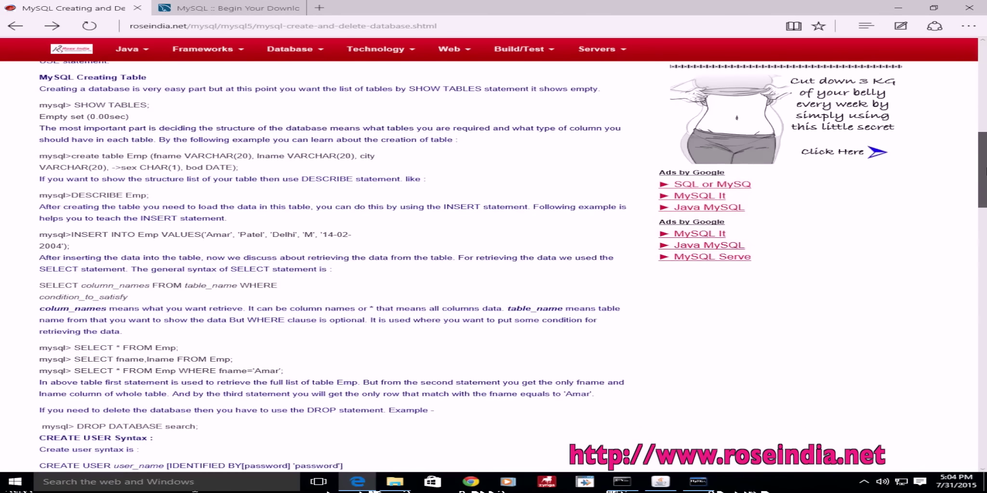
pyautogui.scroll(-1, 337, 265)
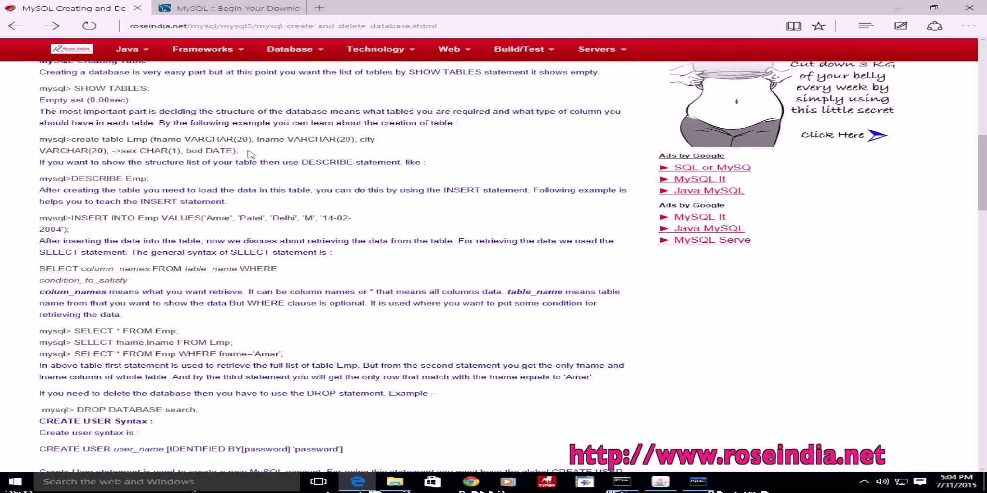
pyautogui.moveTo(249, 154); pyautogui.dragTo(86, 145)
pyautogui.hotkey('ctrl', 'c')
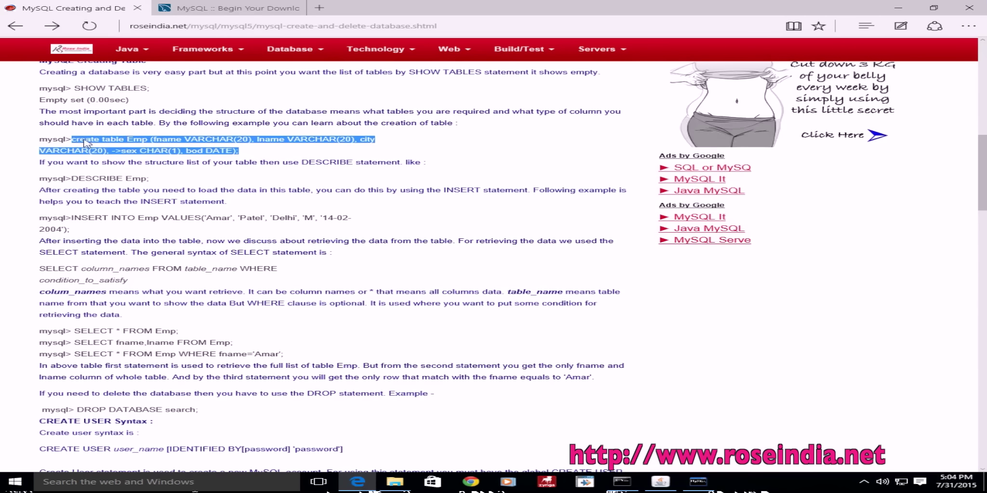
pyautogui.rightClick(86, 144)
pyautogui.click(103, 159)
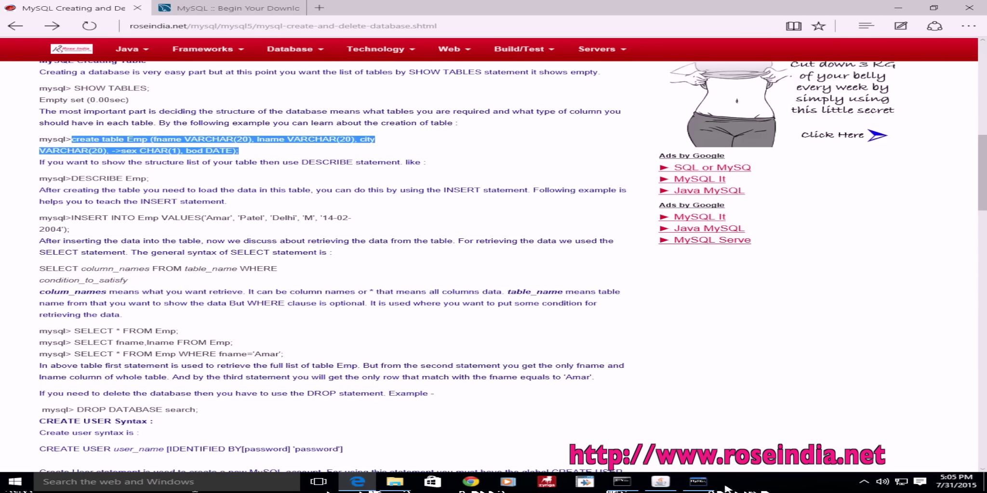
# Step: Highlight the VARCHAR type and the lname column name in the statement
pyautogui.click(121, 141)
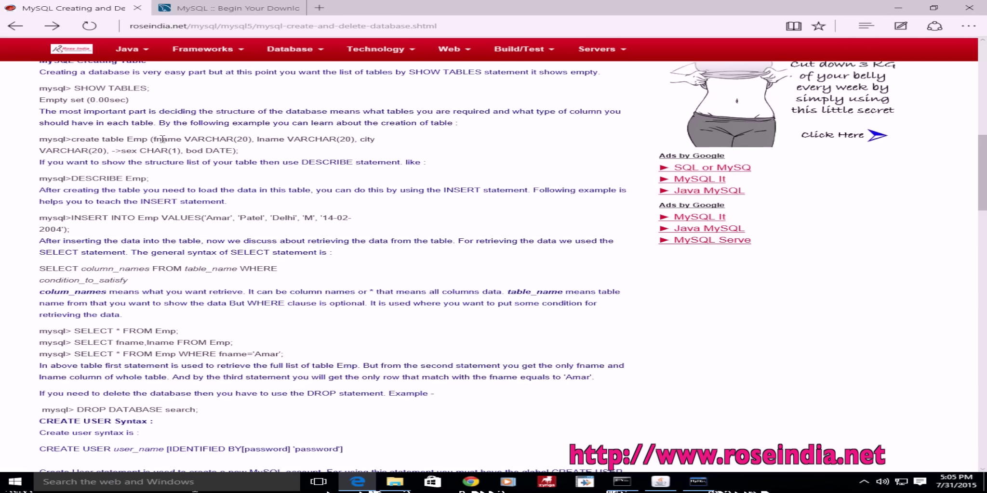
pyautogui.doubleClick(210, 140)
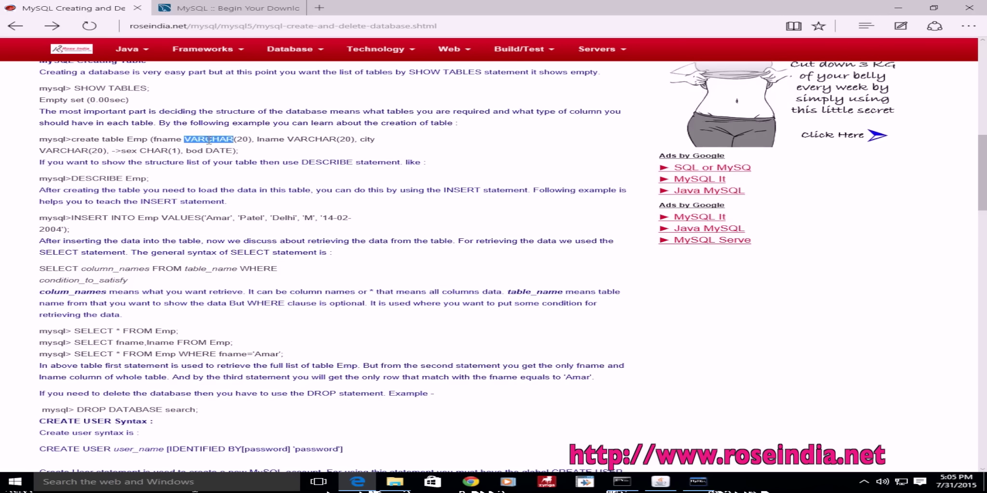
pyautogui.doubleClick(268, 140)
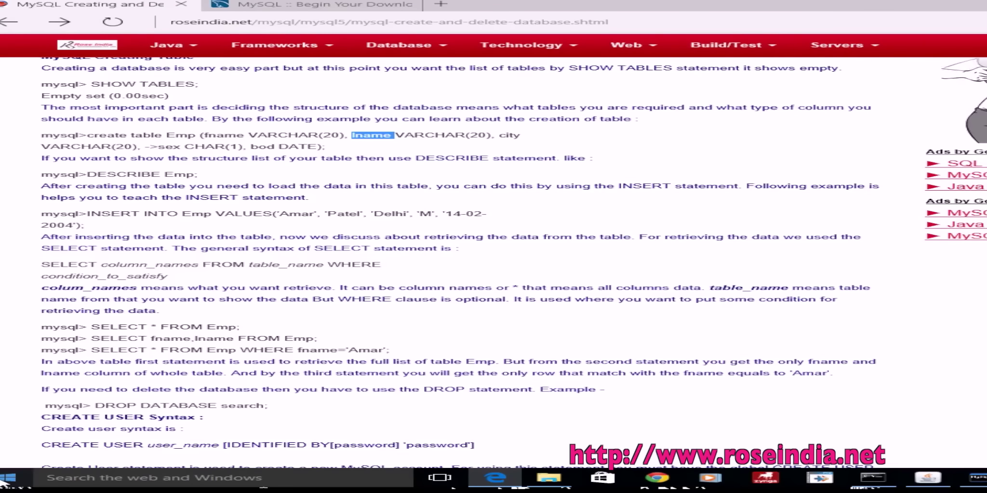
pyautogui.click(4, 484)
# Step: Paste the create table Emp statement into a new Notepad note, remove the '->' before sex, and select the line
pyautogui.write('notea')
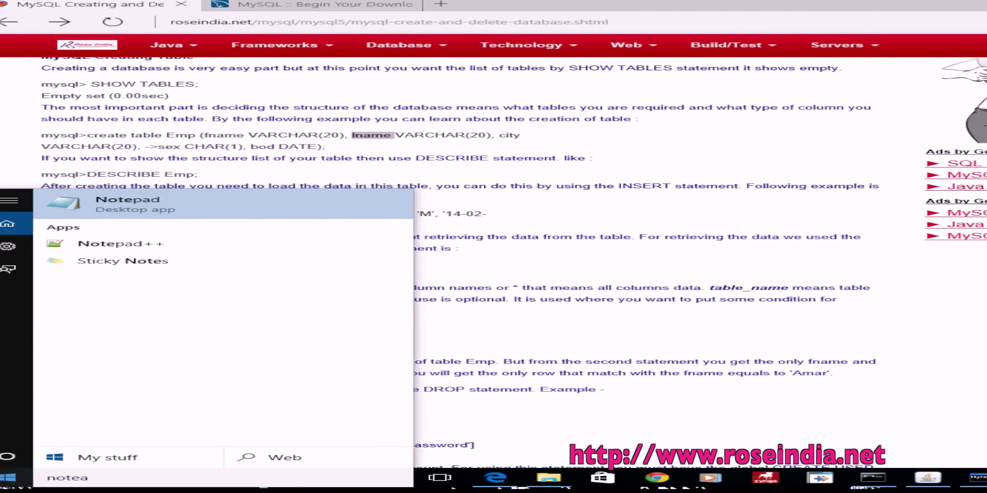
pyautogui.press('Return')
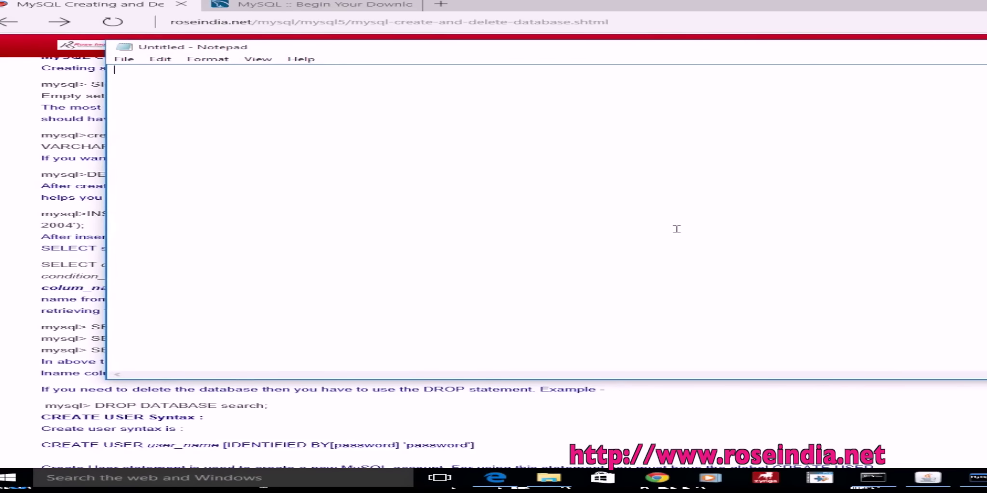
pyautogui.rightClick(677, 230)
pyautogui.click(723, 269)
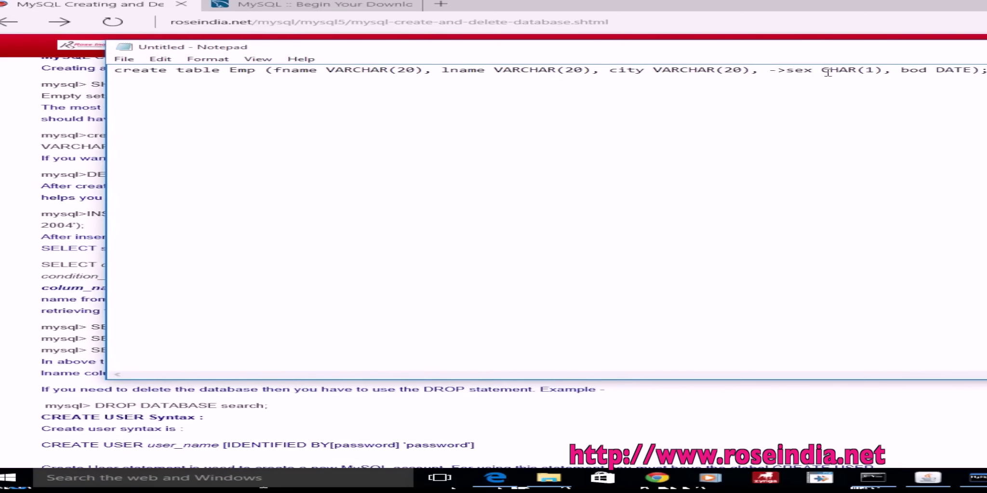
pyautogui.press('BackSpace')
pyautogui.press('BackSpace')
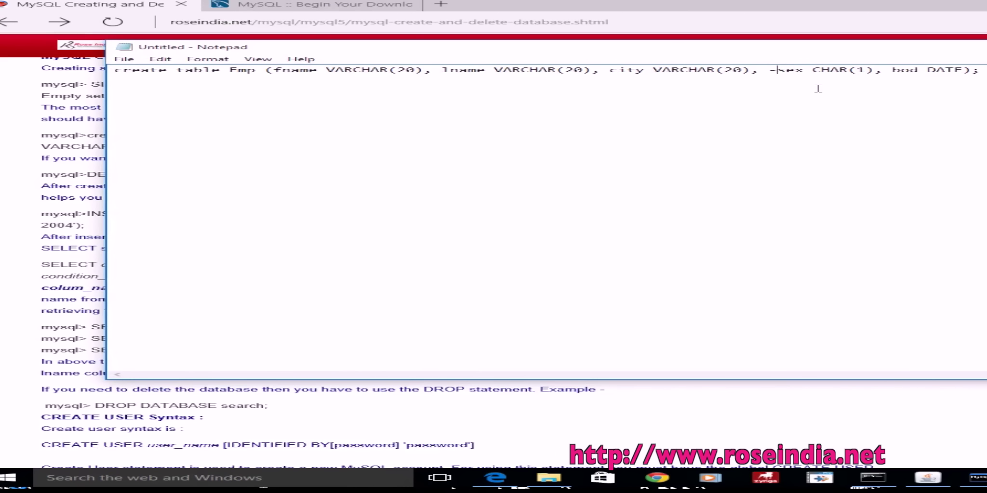
pyautogui.moveTo(971, 71); pyautogui.dragTo(106, 78)
# Step: Paste the corrected create table Emp statement into the MySQL console and run it, then list tables showing emp
pyautogui.rightClick(206, 70)
pyautogui.click(288, 100)
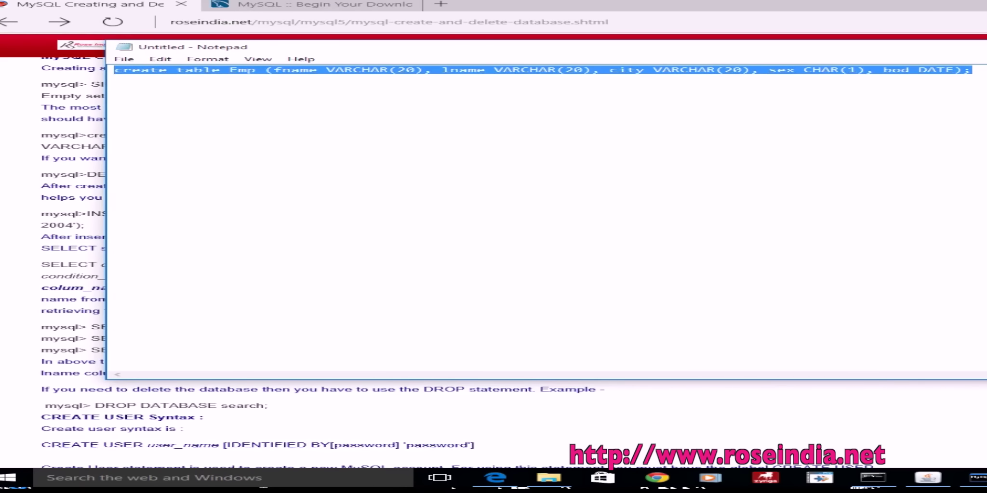
pyautogui.click(974, 478)
pyautogui.rightClick(600, 193)
pyautogui.click(653, 218)
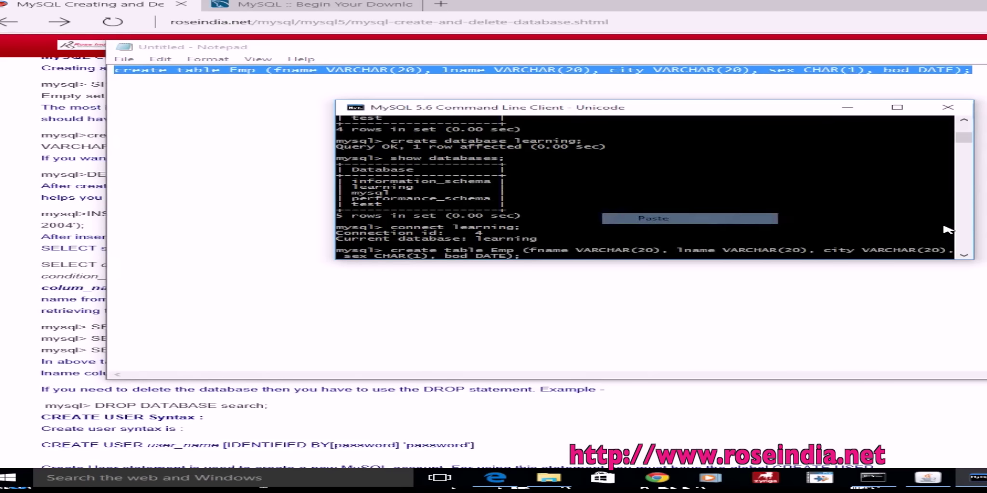
pyautogui.press('Return')
pyautogui.press('Return')
pyautogui.press('Return')
pyautogui.press('Return')
pyautogui.press('Return')
pyautogui.press('Return')
pyautogui.press('Return')
pyautogui.press('Return')
pyautogui.press('Return')
pyautogui.press('Return')
pyautogui.press('Return')
pyautogui.press('Return')
pyautogui.press('Return')
pyautogui.press('Return')
pyautogui.press('Return')
pyautogui.press('Return')
pyautogui.press('Return')
pyautogui.press('Return')
pyautogui.press('Return')
pyautogui.press('Return')
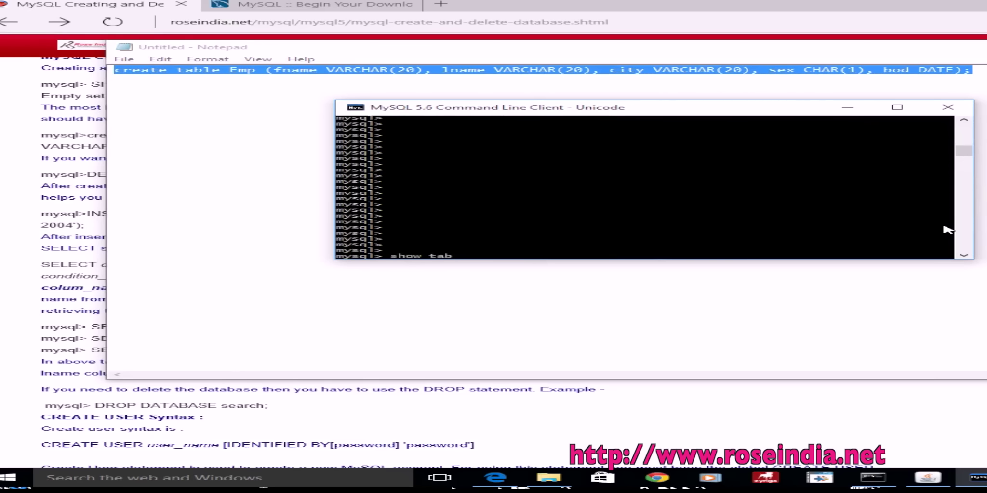
pyautogui.press('Return')
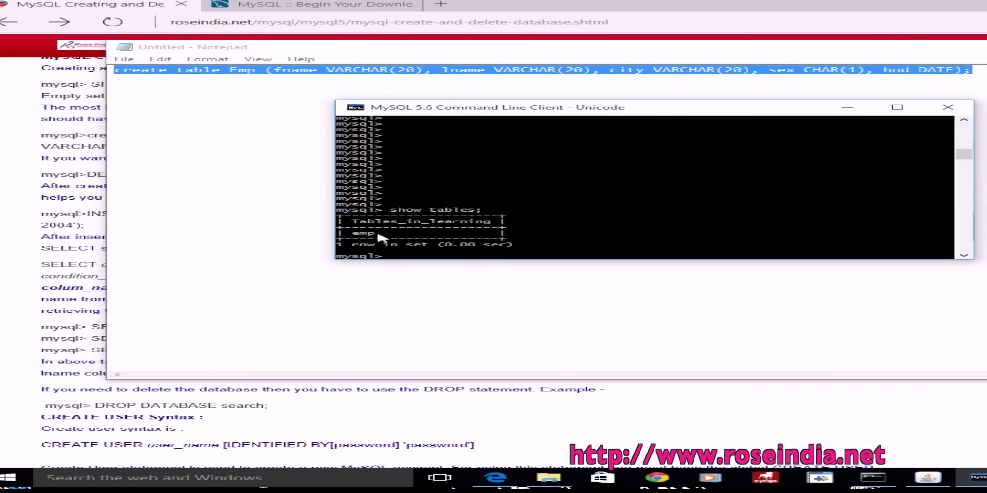
# Step: Copy the tutorial's INSERT INTO Emp statement from the Edge page
pyautogui.hotkey('alt', 'Tab')
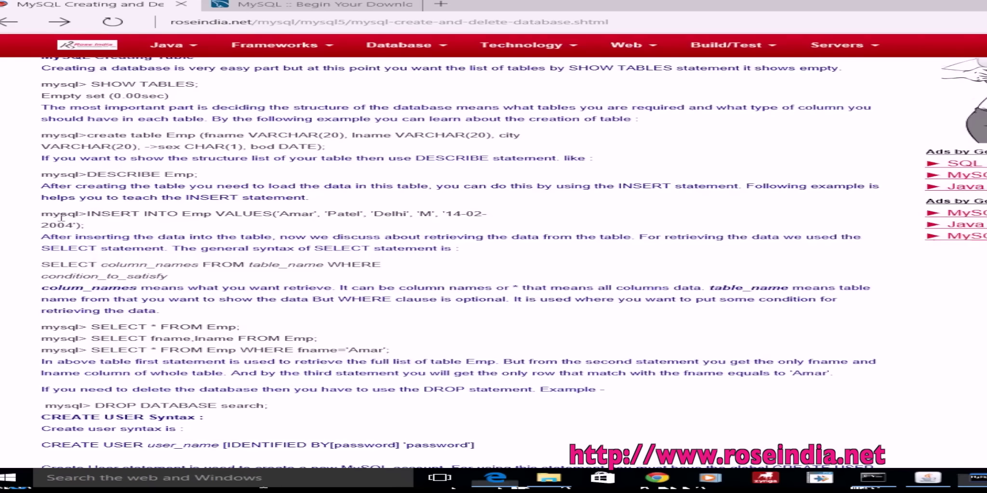
pyautogui.moveTo(87, 213); pyautogui.dragTo(112, 222)
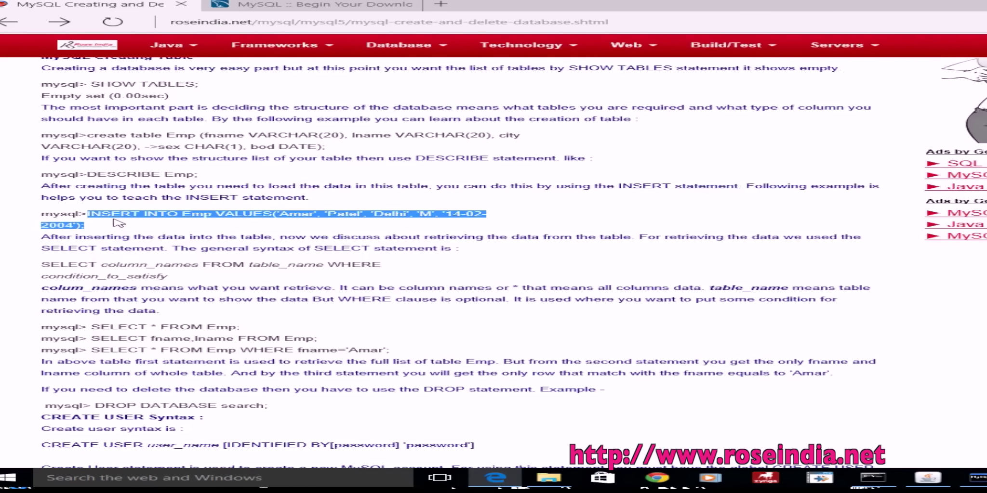
pyautogui.rightClick(121, 217)
pyautogui.click(145, 238)
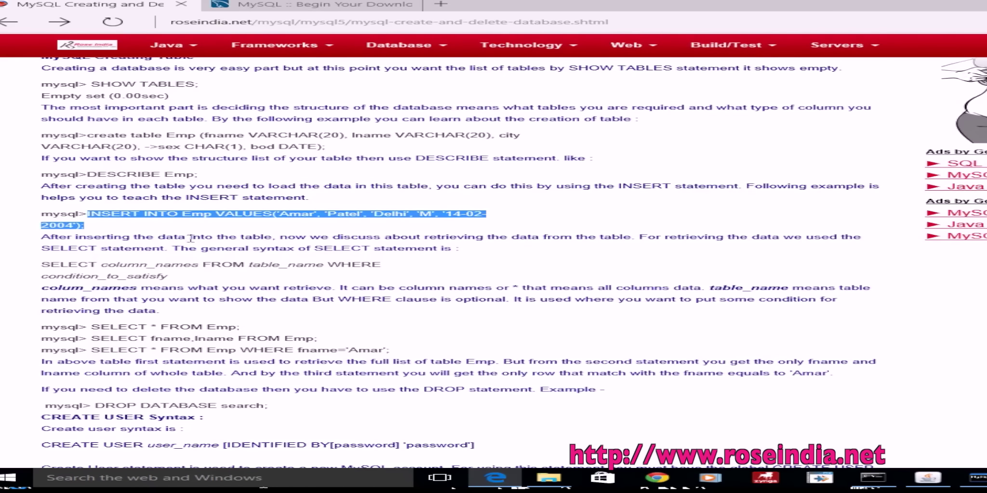
# Step: Run 'select * from emp;' to show an empty set, then paste and run the INSERT statement
pyautogui.click(872, 477)
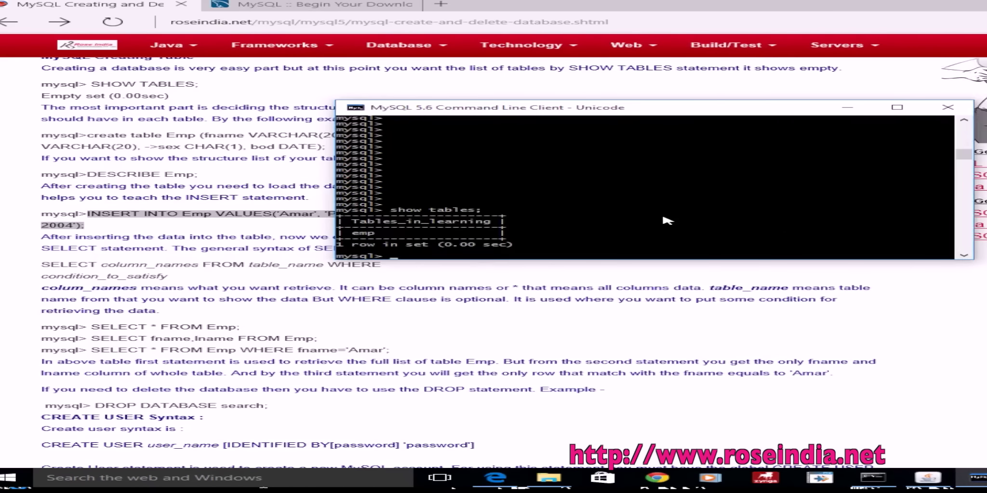
pyautogui.write('select * from emp')
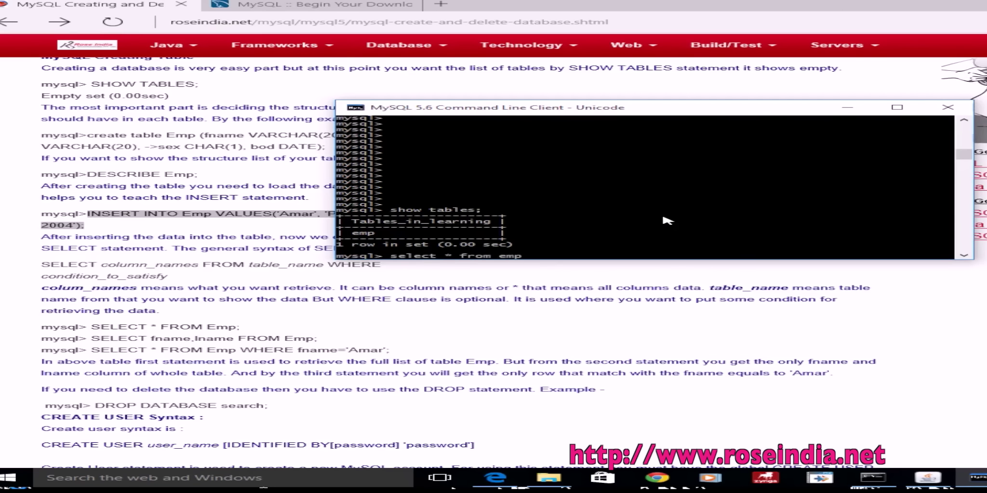
pyautogui.write(';')
pyautogui.press('Return')
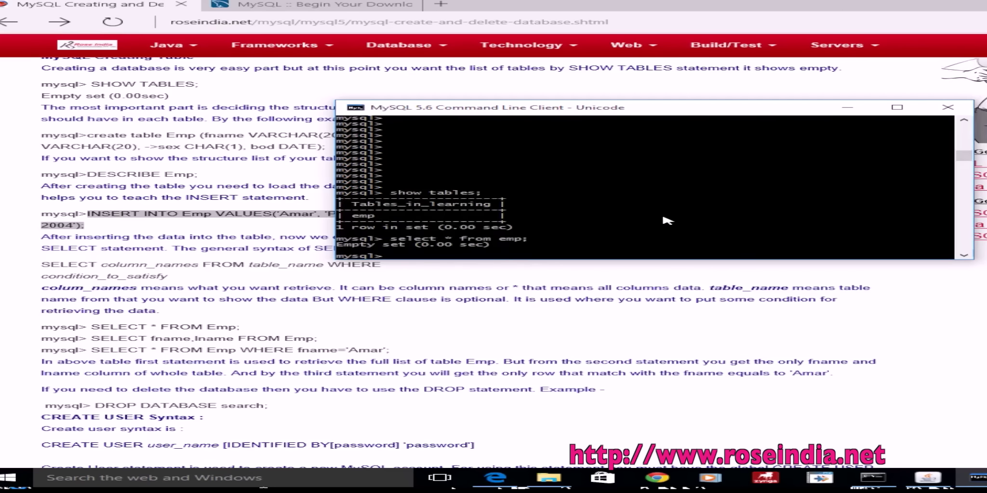
pyautogui.rightClick(665, 220)
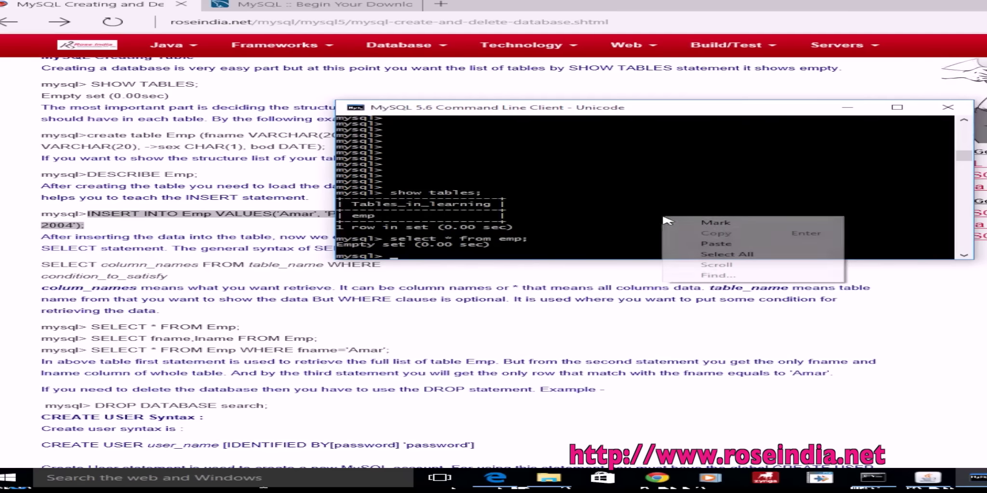
pyautogui.click(759, 244)
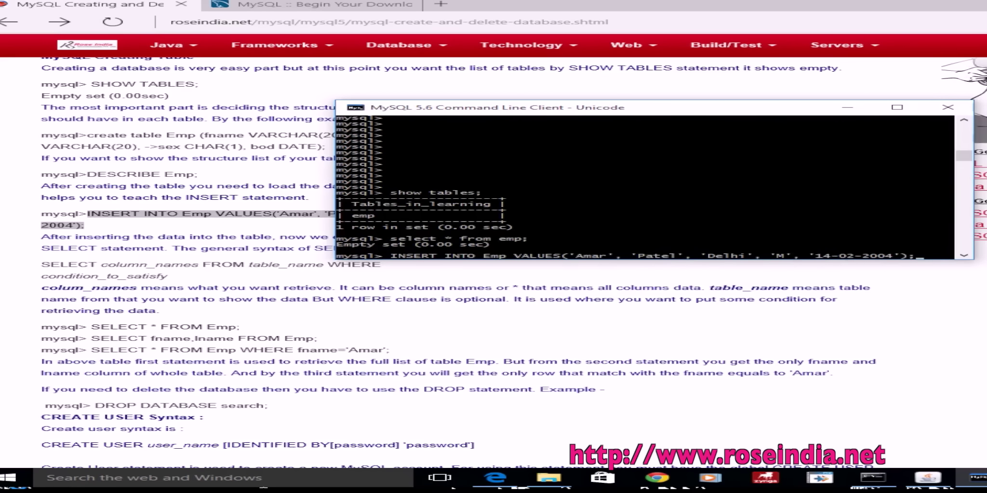
pyautogui.press('Return')
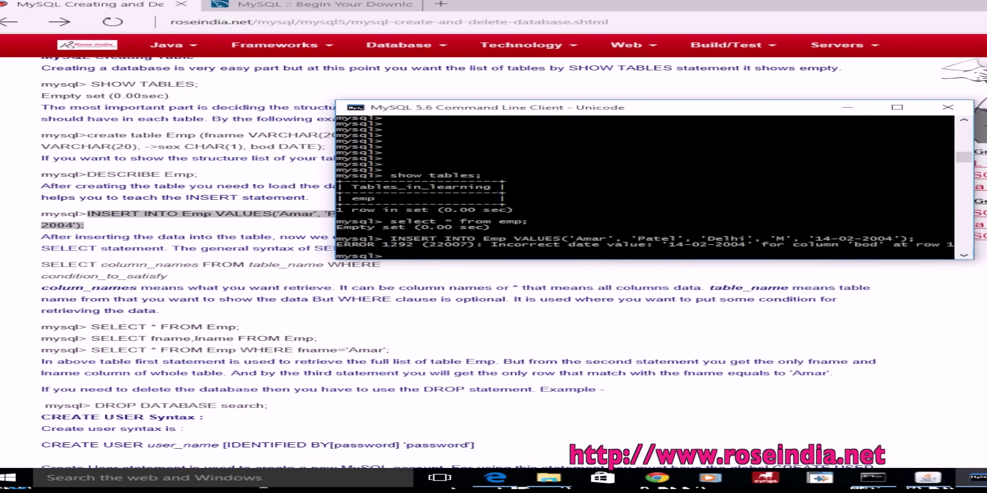
# Step: Paste the INSERT INTO Emp statement into Notepad below the create table line
pyautogui.click(247, 158)
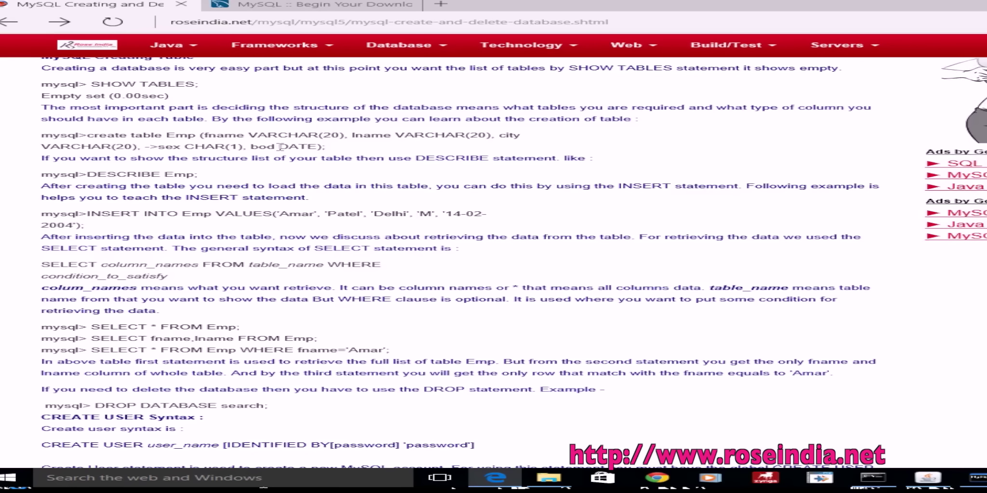
pyautogui.hotkey('alt', 'Tab')
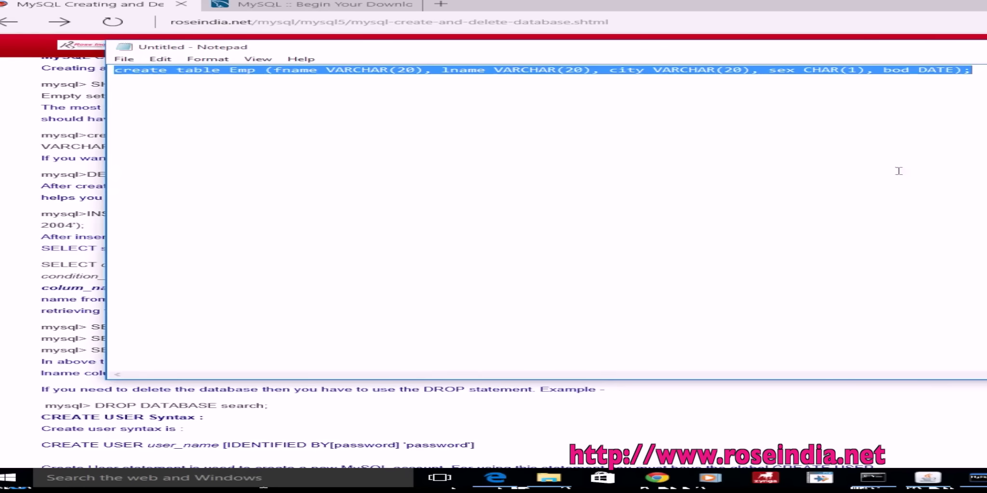
pyautogui.click(899, 170)
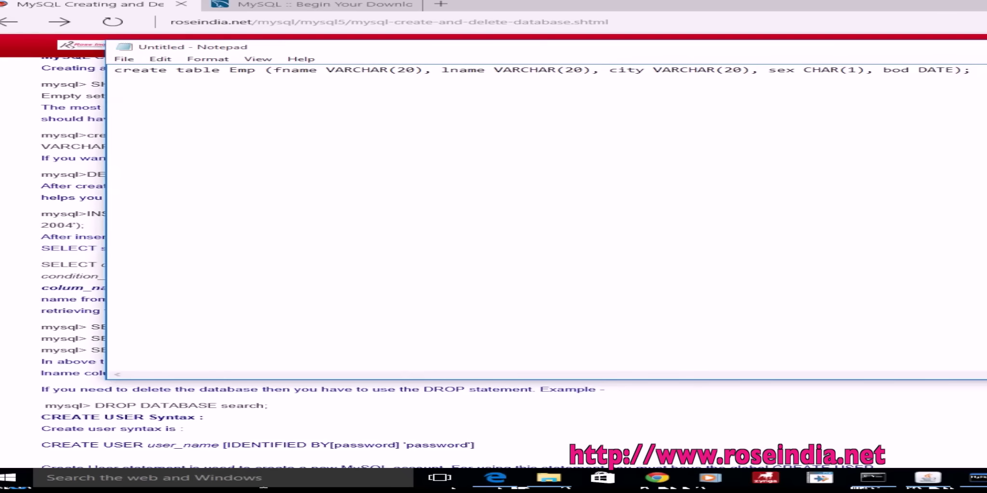
pyautogui.rightClick(748, 173)
pyautogui.click(850, 220)
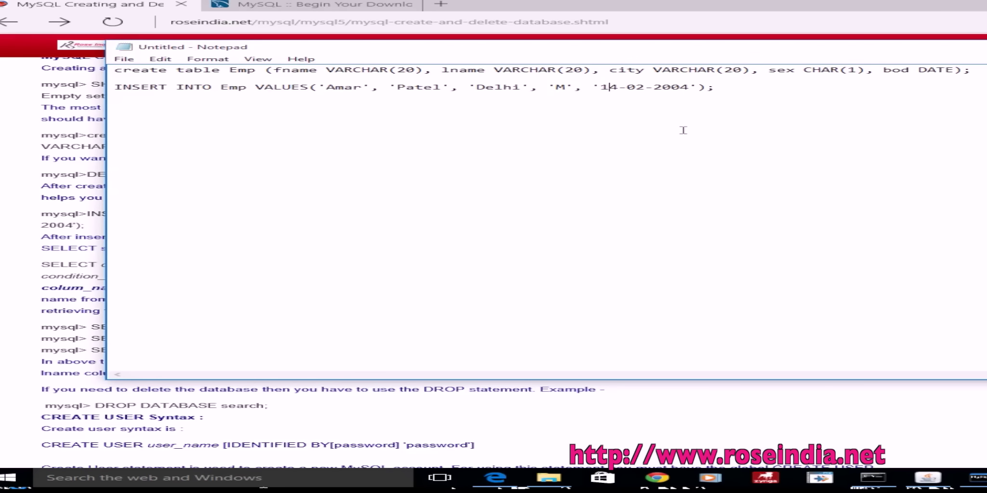
# Step: Rewrite the INSERT's date value as '2015-04-04' and copy the edited line
pyautogui.press('Left')
pyautogui.write('2015-')
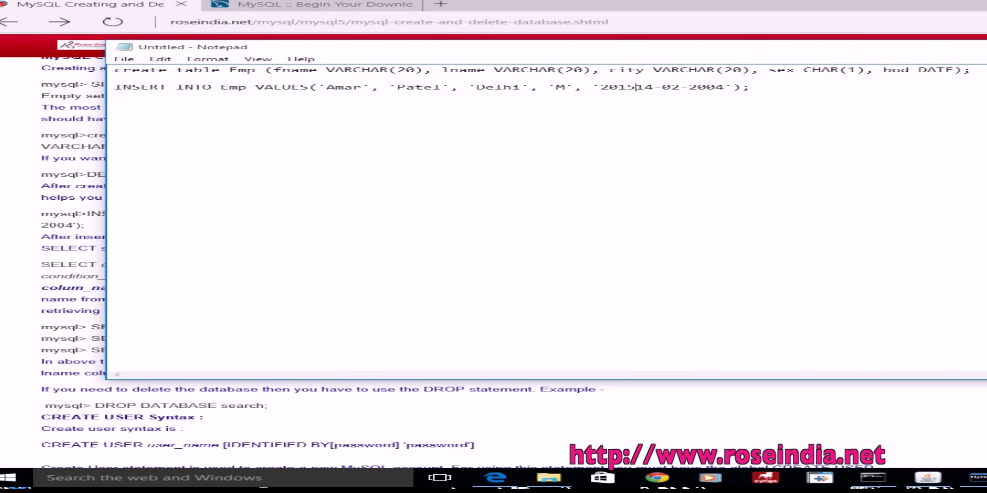
pyautogui.write('04')
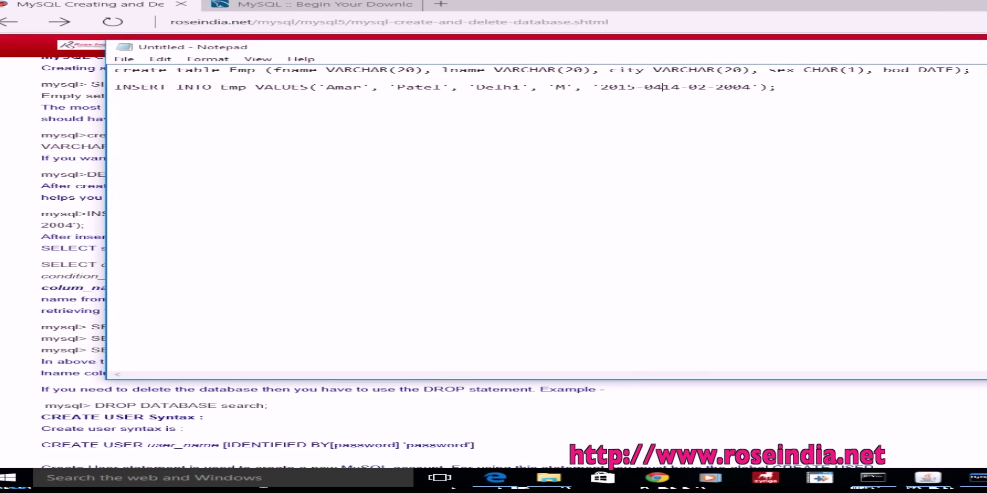
pyautogui.write('04')
pyautogui.press('BackSpace')
pyautogui.press('BackSpace')
pyautogui.write('-')
pyautogui.press('Delete')
pyautogui.press('Delete')
pyautogui.press('Delete')
pyautogui.press('Delete')
pyautogui.press('Delete')
pyautogui.press('Delete')
pyautogui.write('04')
pyautogui.press('Delete')
pyautogui.press('Delete')
pyautogui.press('Delete')
pyautogui.press('Delete')
pyautogui.moveTo(716, 87); pyautogui.dragTo(56, 87)
pyautogui.rightClick(201, 84)
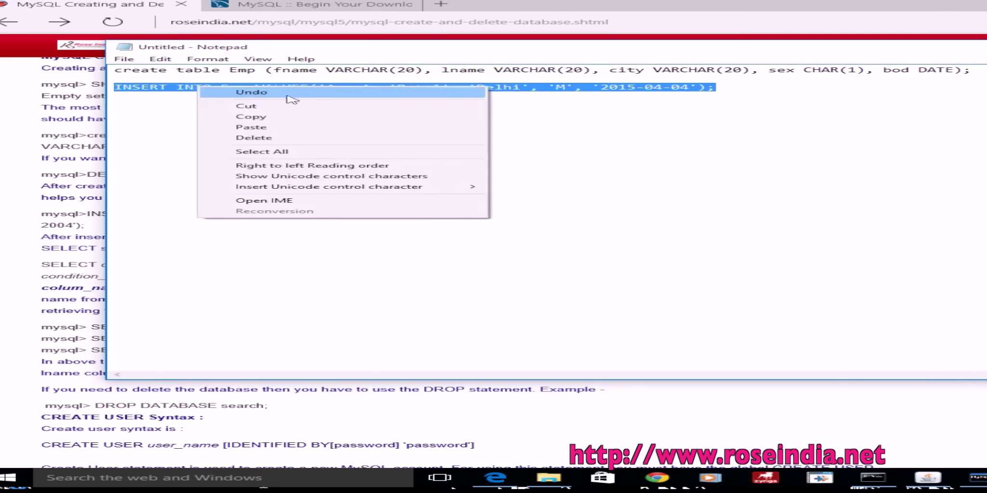
pyautogui.click(281, 120)
# Step: Run the corrected INSERT in the console, then rerun select * from emp to show the 2015-04-04 row
pyautogui.hotkey('alt', 'Tab')
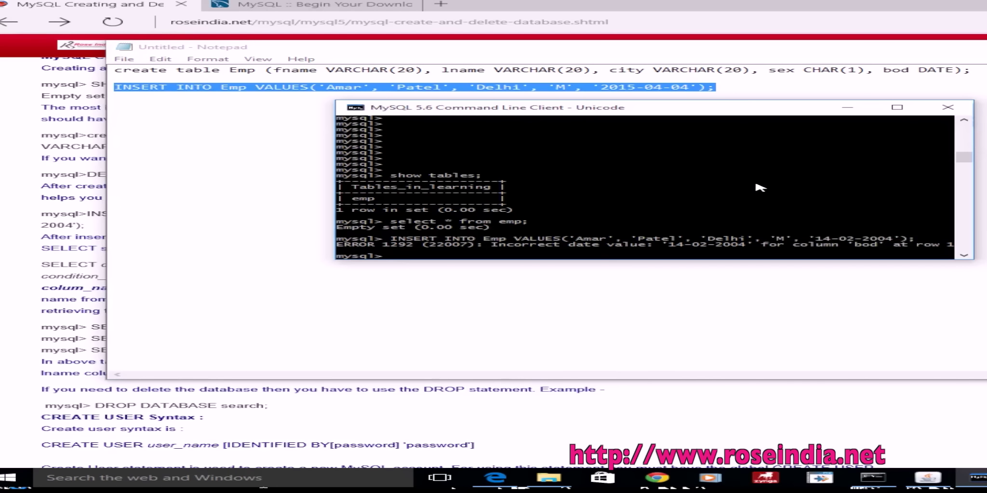
pyautogui.rightClick(744, 176)
pyautogui.click(838, 206)
pyautogui.press('Return')
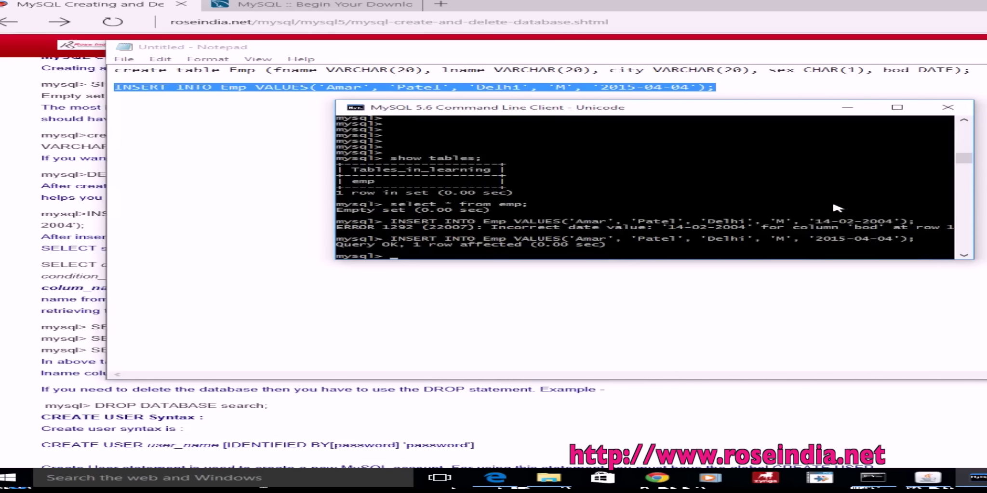
pyautogui.press('Up')
pyautogui.press('Up')
pyautogui.press('Up')
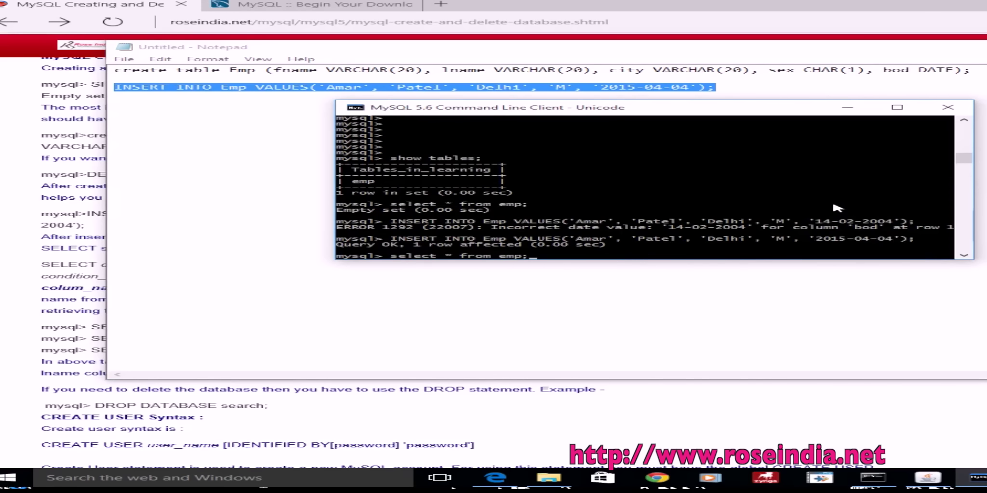
pyautogui.press('Return')
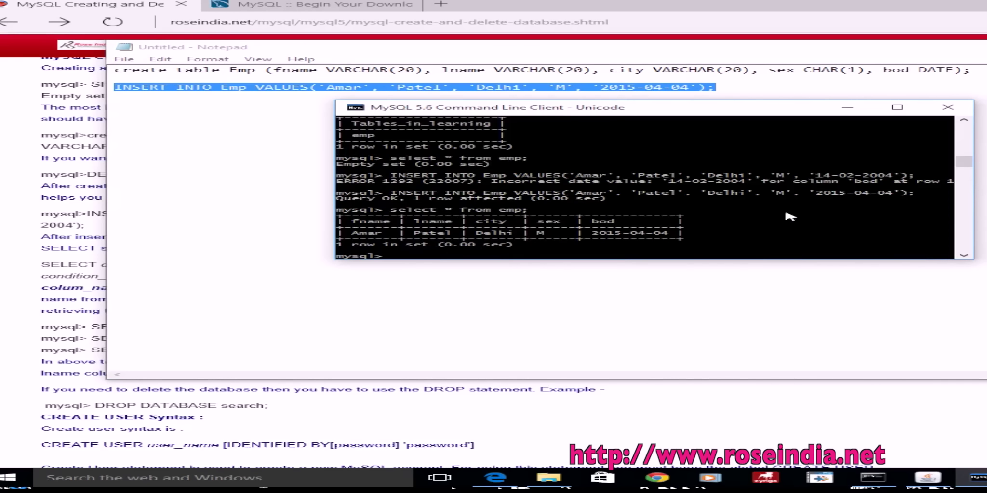
# Step: Bring the Edge tutorial page forward and scroll through the Creating and Deleting Database article
pyautogui.click(31, 247)
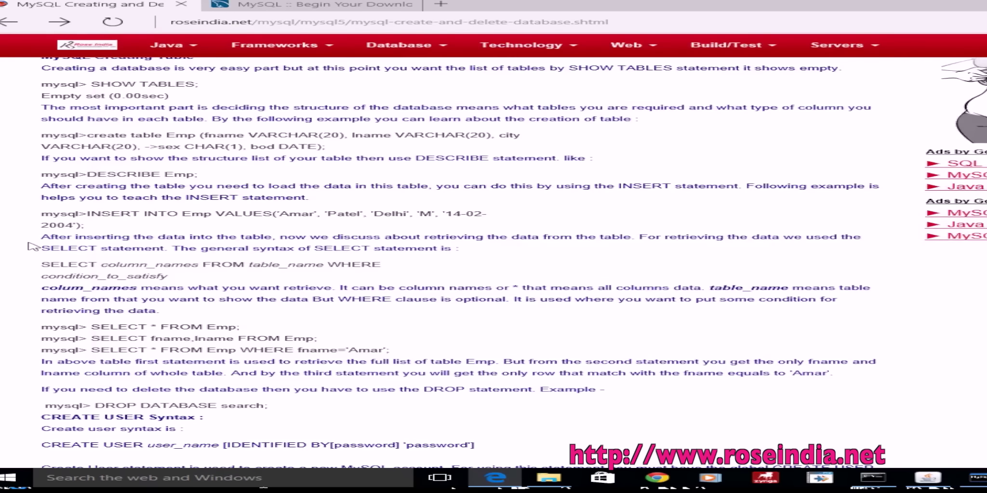
pyautogui.scroll(-5, 30, 247)
pyautogui.scroll(-2, 493, 263)
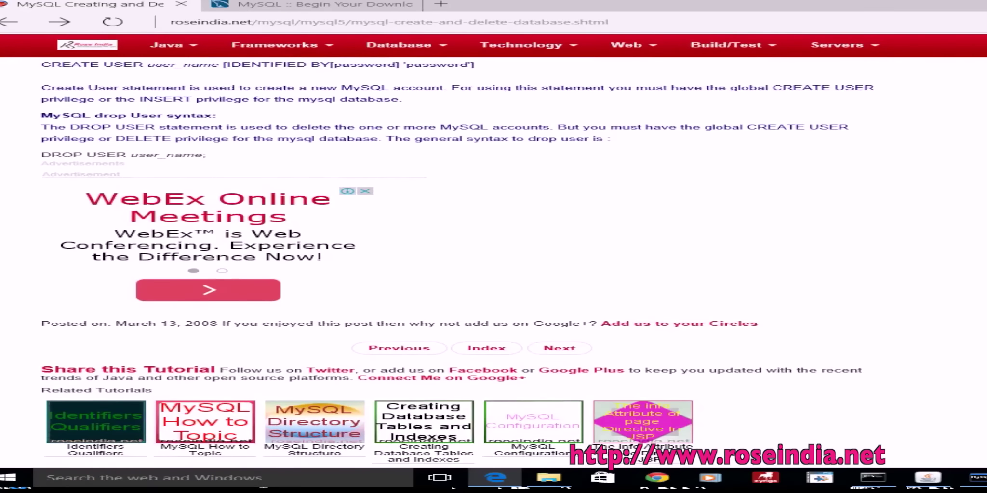
pyautogui.scroll(10, 493, 263)
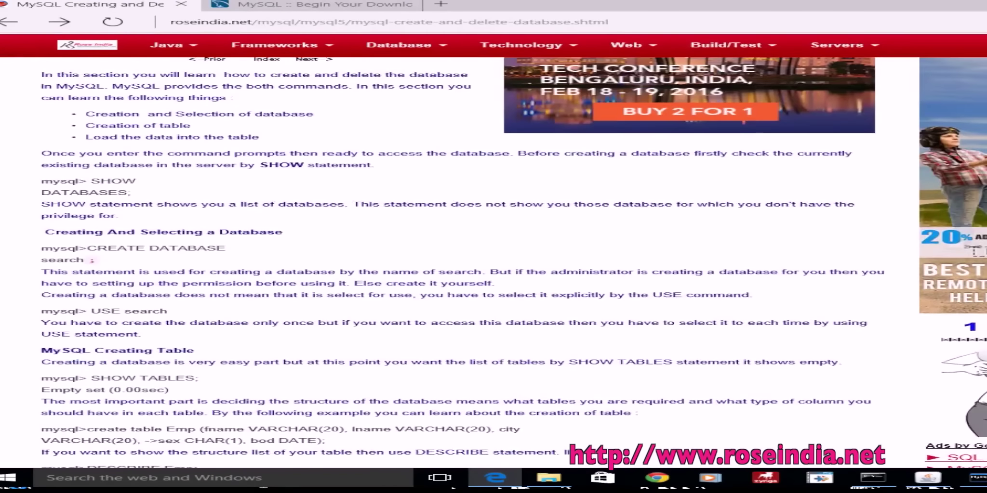
pyautogui.hotkey('alt', 'Tab')
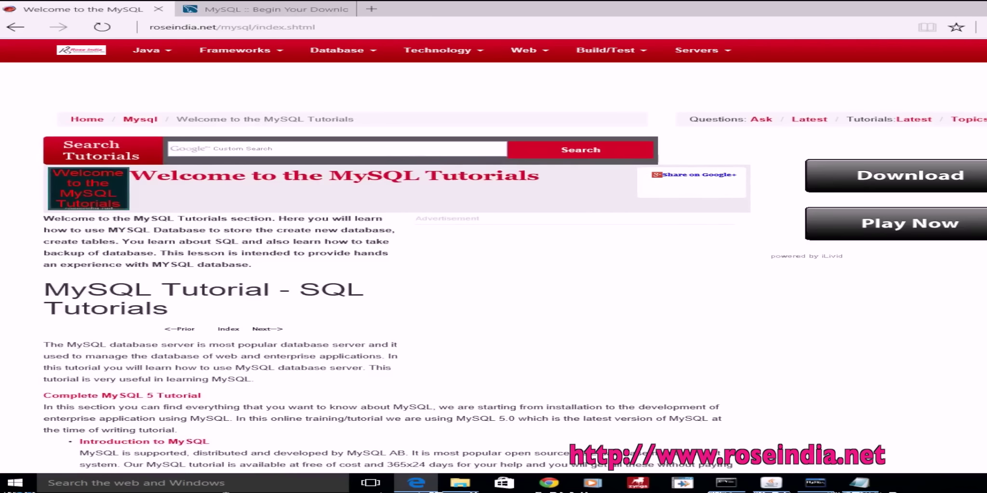
# Step: Scroll through the MySQL tutorials index and the roseindia.net Programming Tutorials home page
pyautogui.scroll(-15, 494, 265)
pyautogui.scroll(-20, 493, 265)
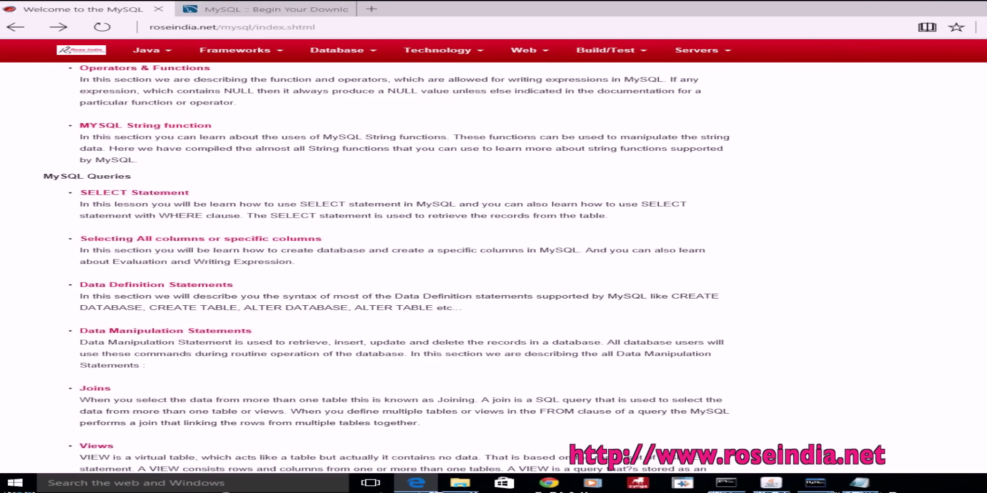
pyautogui.scroll(-20, 493, 265)
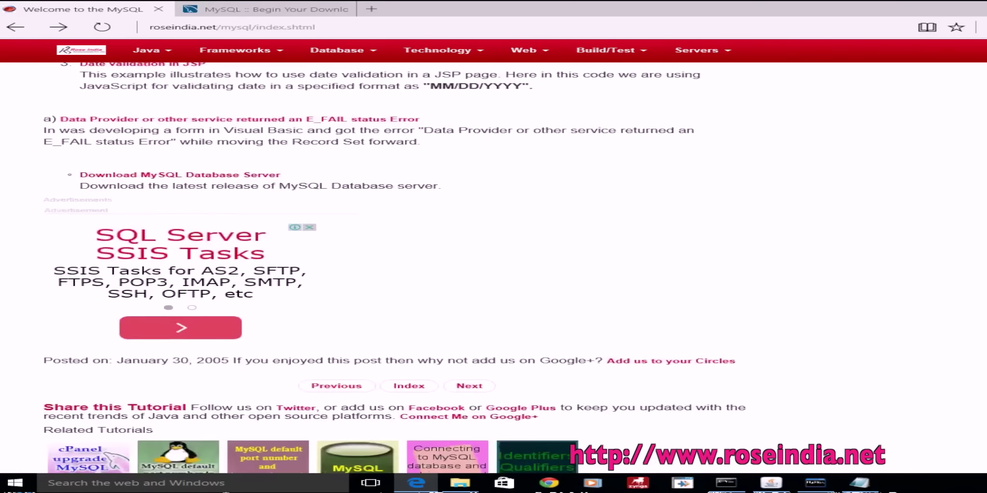
pyautogui.scroll(15, 493, 265)
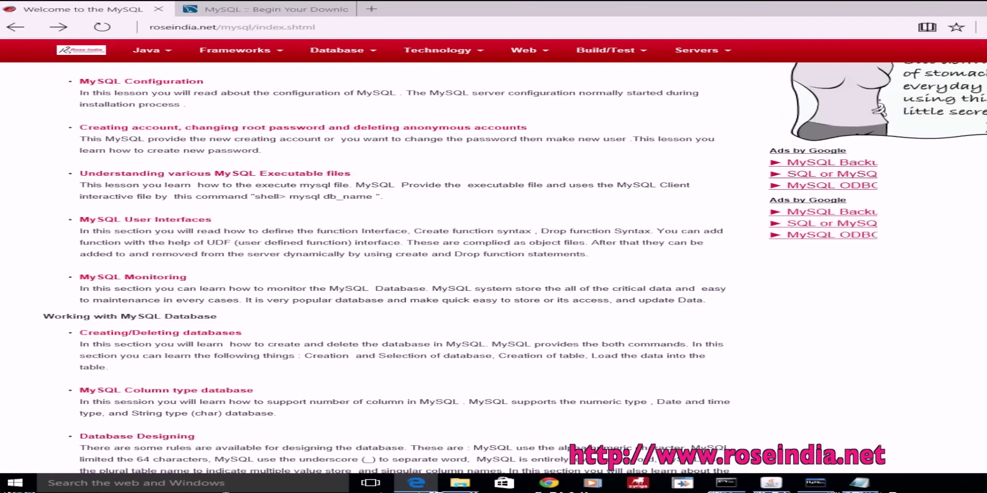
pyautogui.scroll(5, 344, 106)
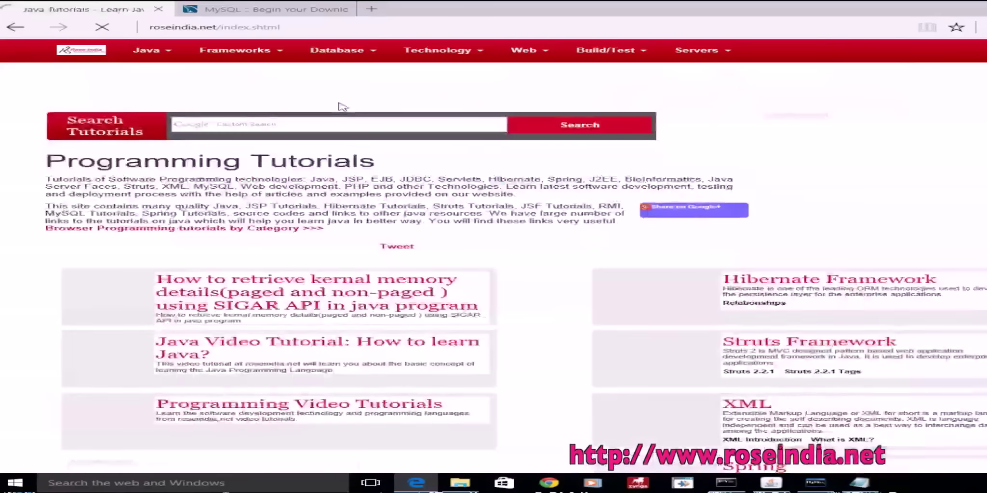
pyautogui.scroll(-10, 494, 265)
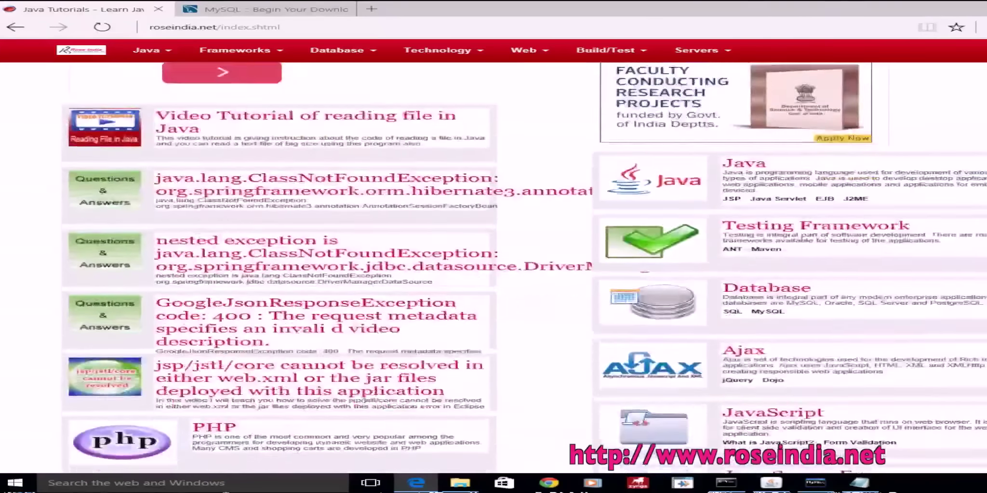
pyautogui.scroll(2, 494, 265)
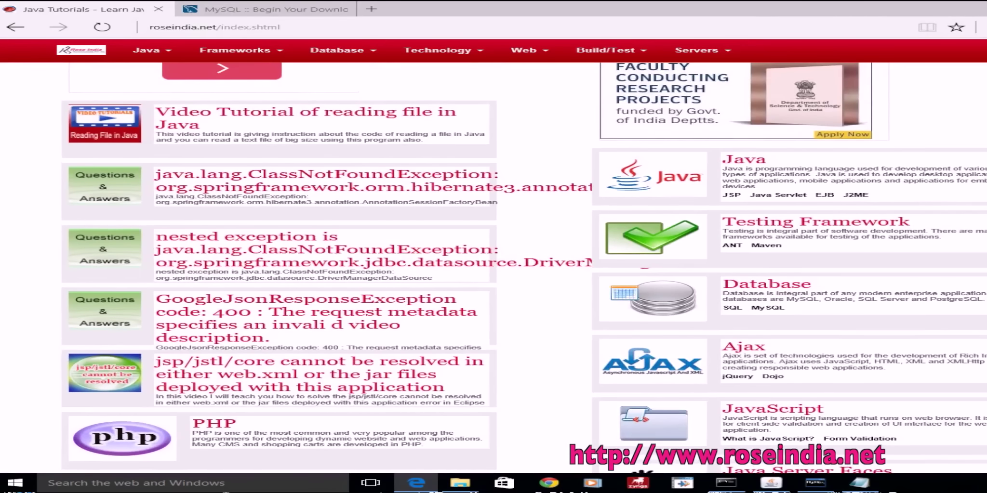
pyautogui.scroll(-1, 524, 269)
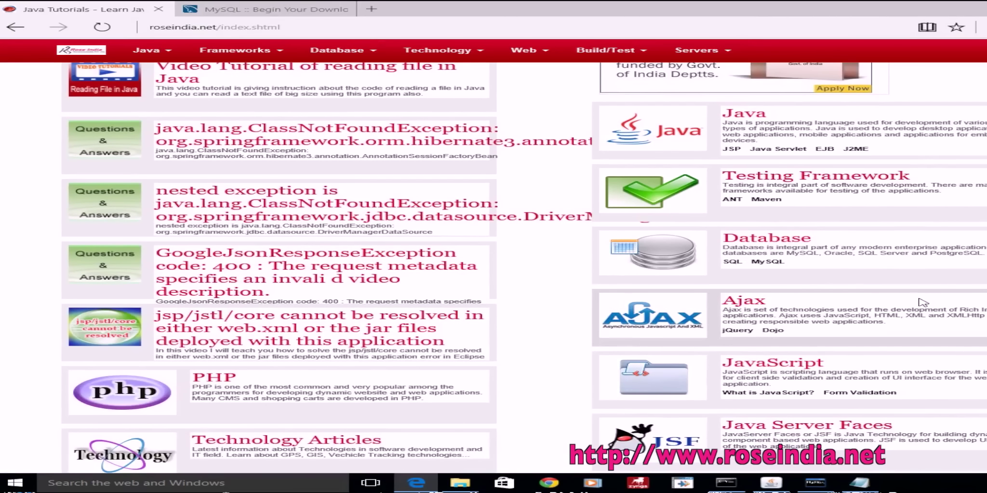